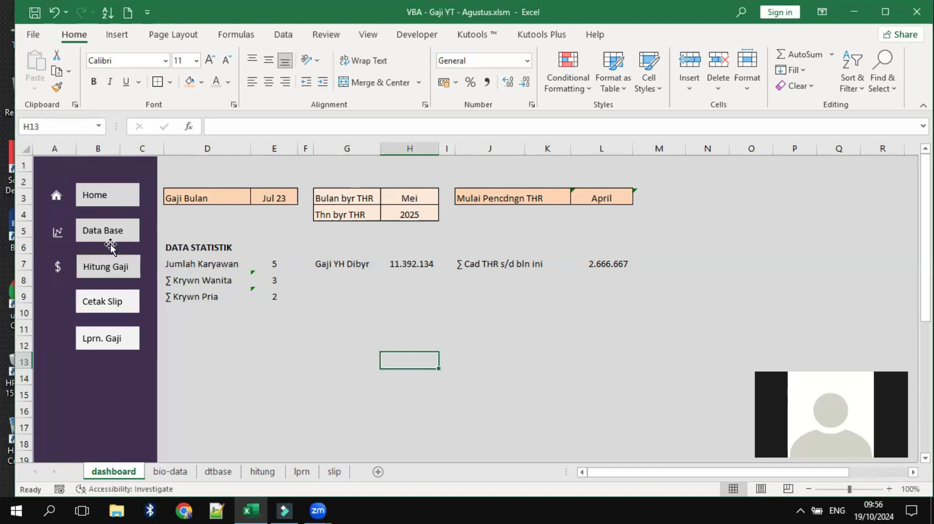
Open the employee data form and update the third employee's Status to K-1, confirming the edit
left_click(106, 229)
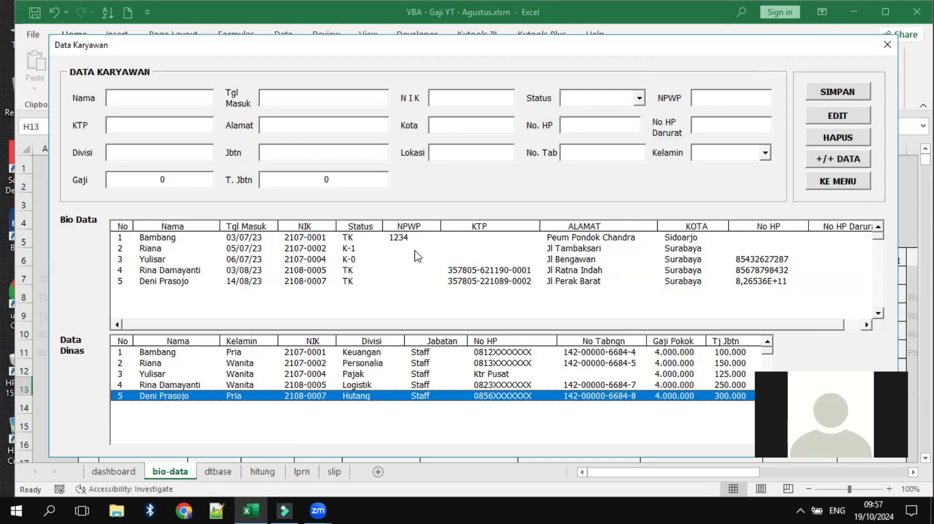
left_click(245, 265)
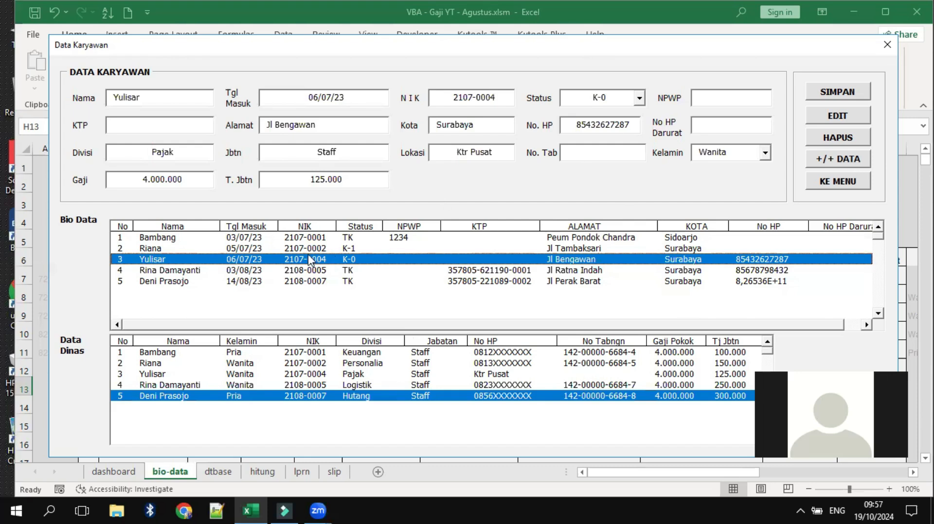
left_click(640, 99)
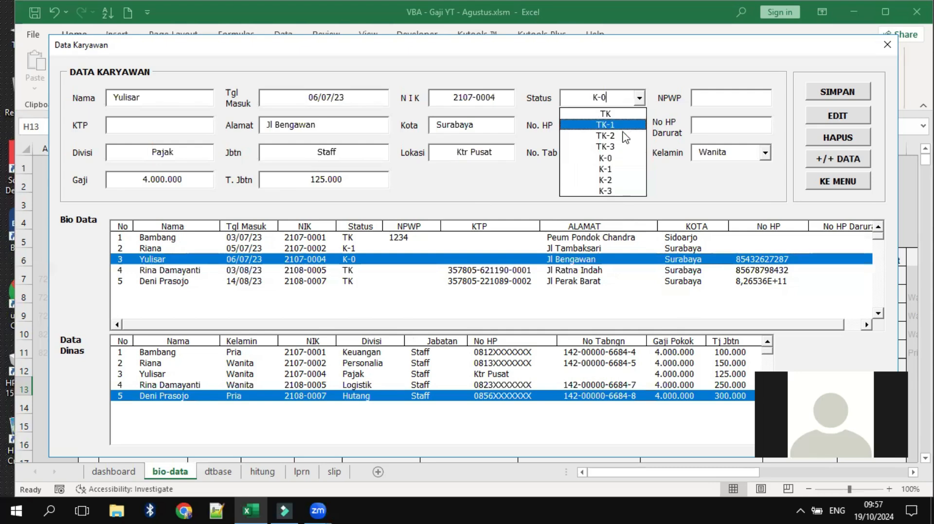
left_click(606, 170)
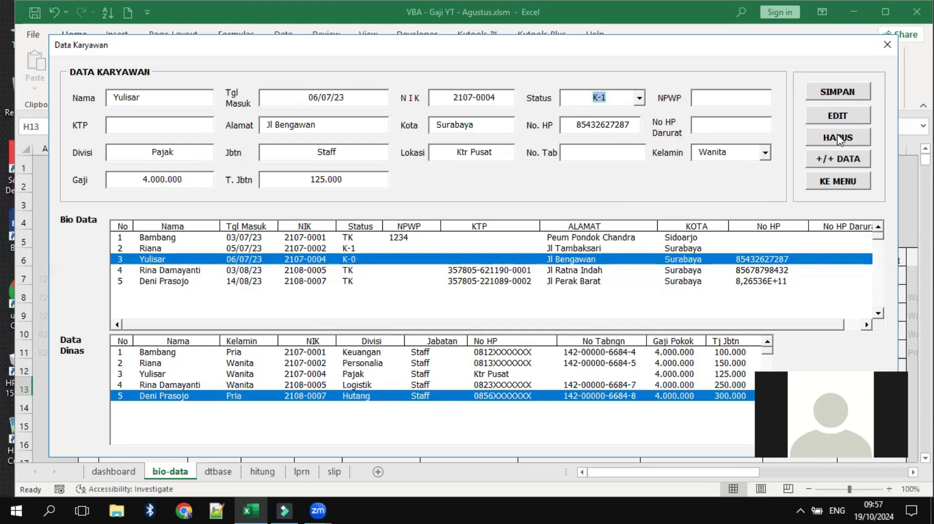
left_click(837, 117)
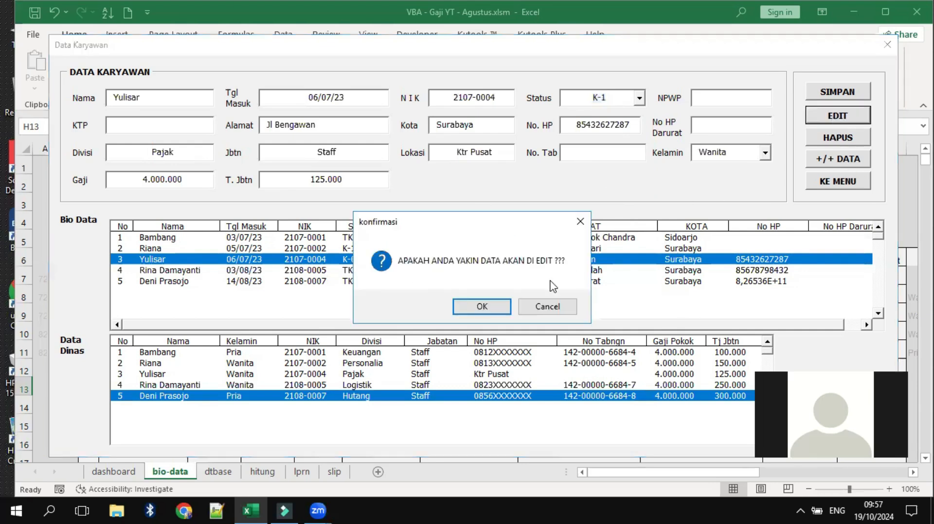
left_click(485, 309)
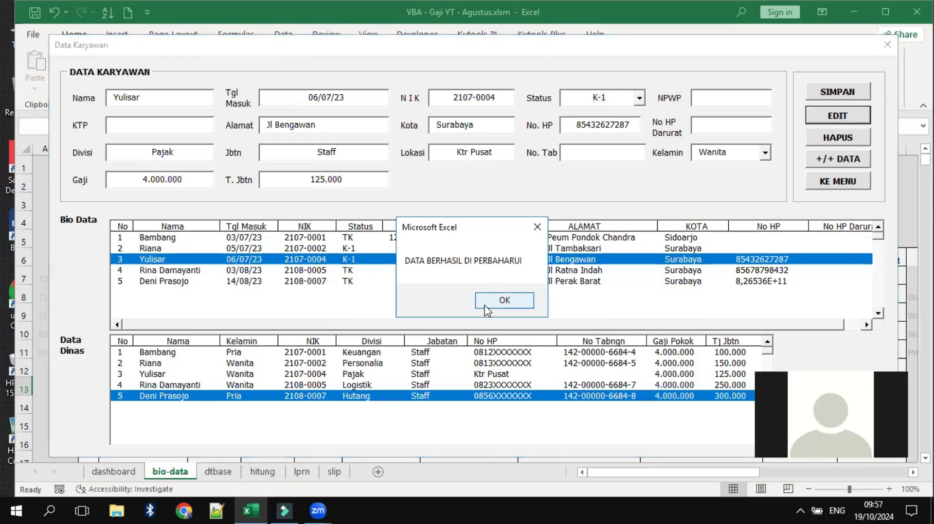
left_click(496, 303)
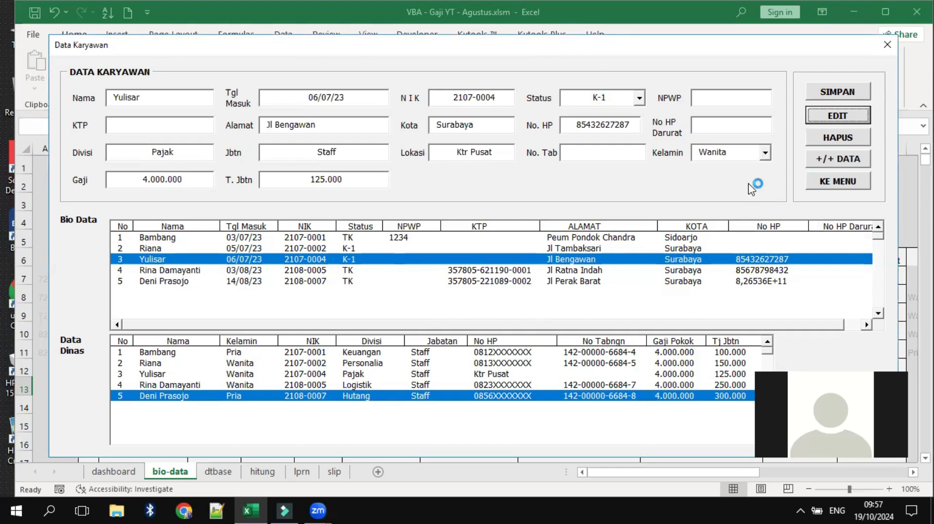
Clear the form, reload the third employee and update the T. Jbtn allowance to 100.000, confirming the edit
left_click(841, 165)
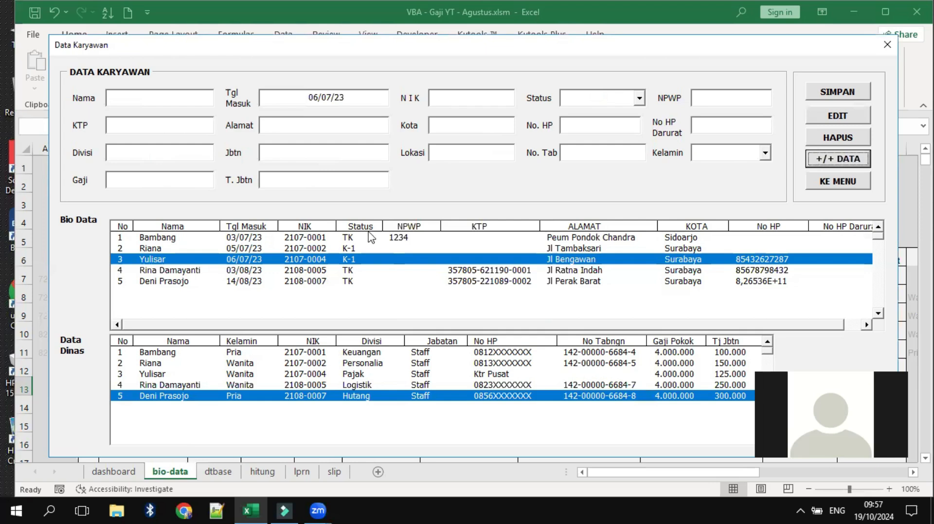
left_click(303, 264)
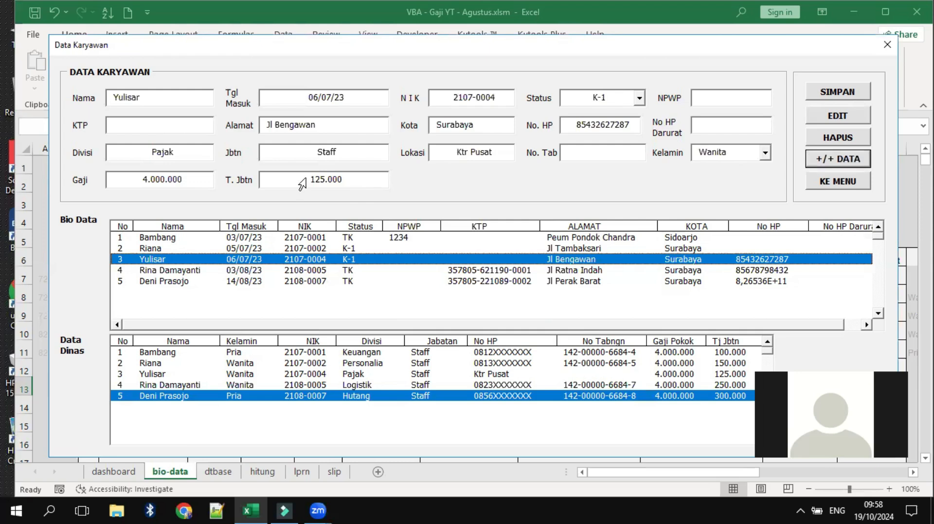
left_click(302, 184)
type("100000")
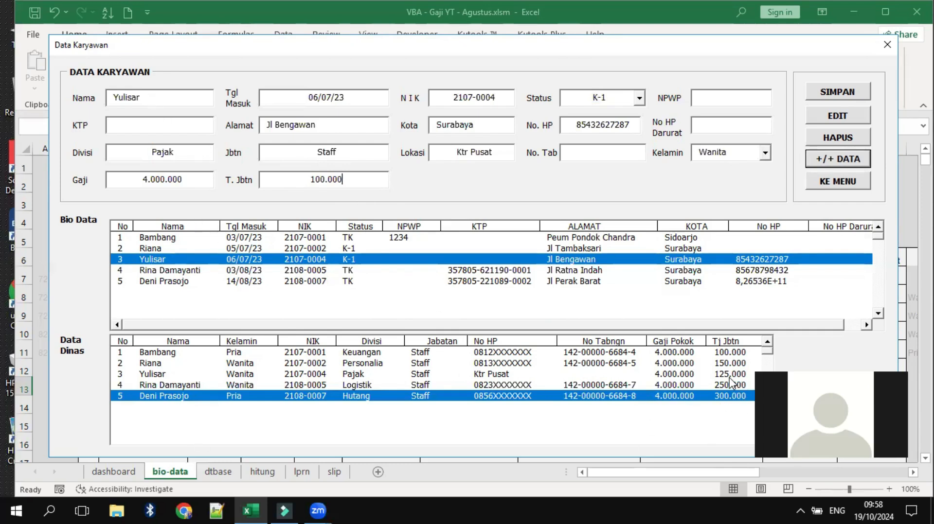
left_click(842, 119)
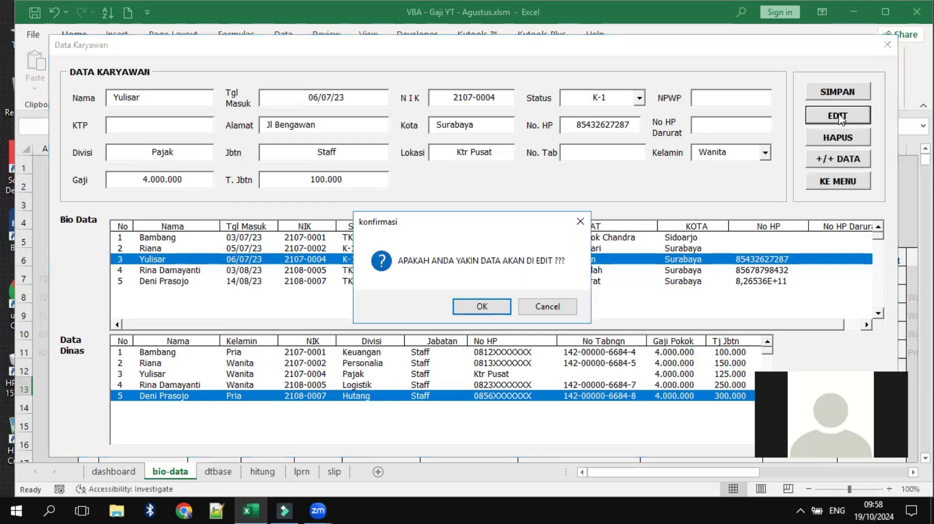
left_click(485, 309)
left_click(486, 303)
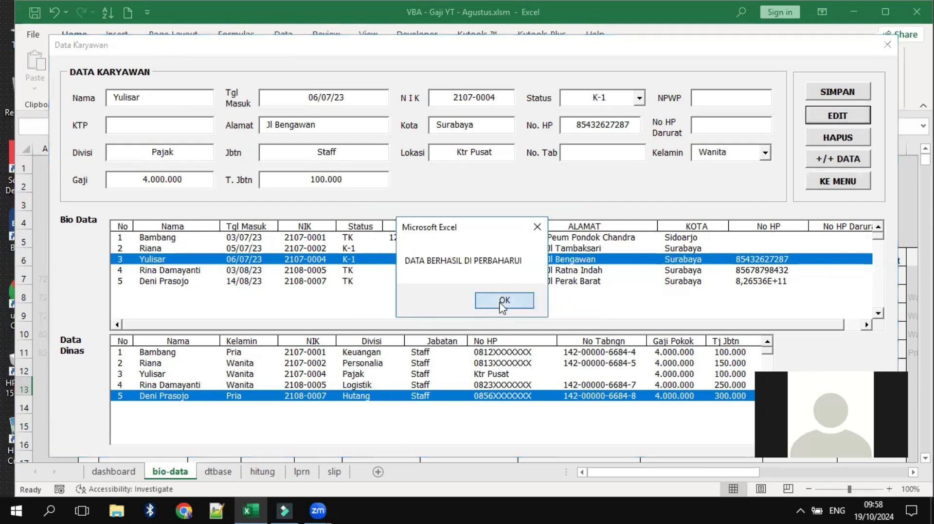
Check the third employee's Data Dinas row, return to the dashboard and open the salary calculation form
left_click(726, 376)
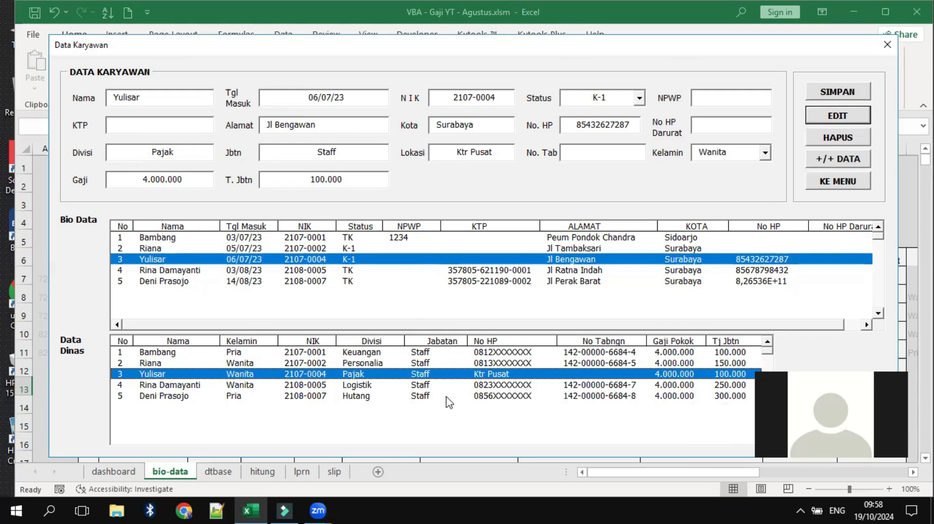
left_click(836, 183)
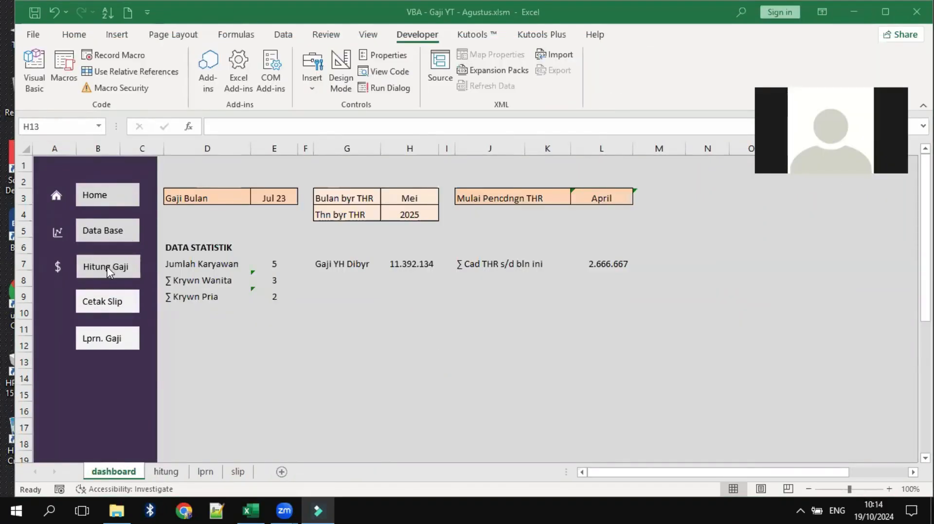
left_click(108, 271)
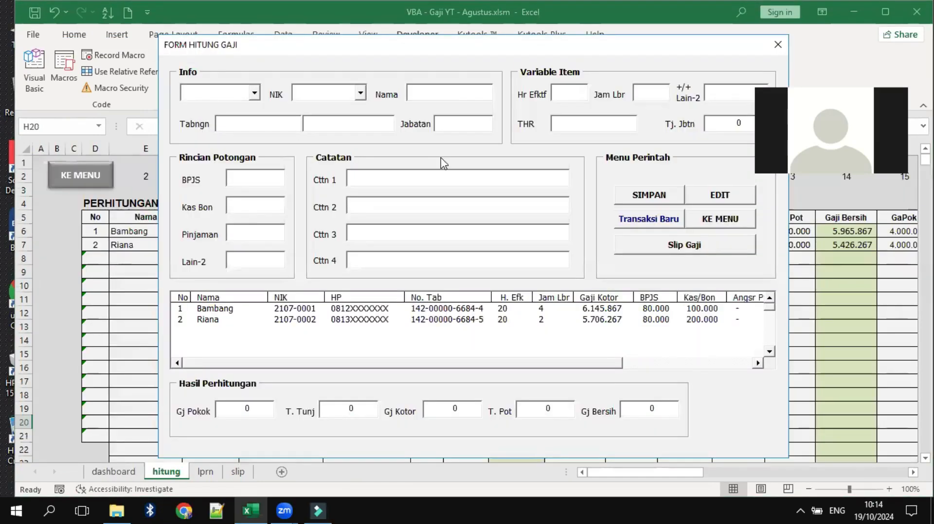
Calculate THR Saja for the third employee in the NIK list, entering the approval password and 20 effective days
left_click(255, 93)
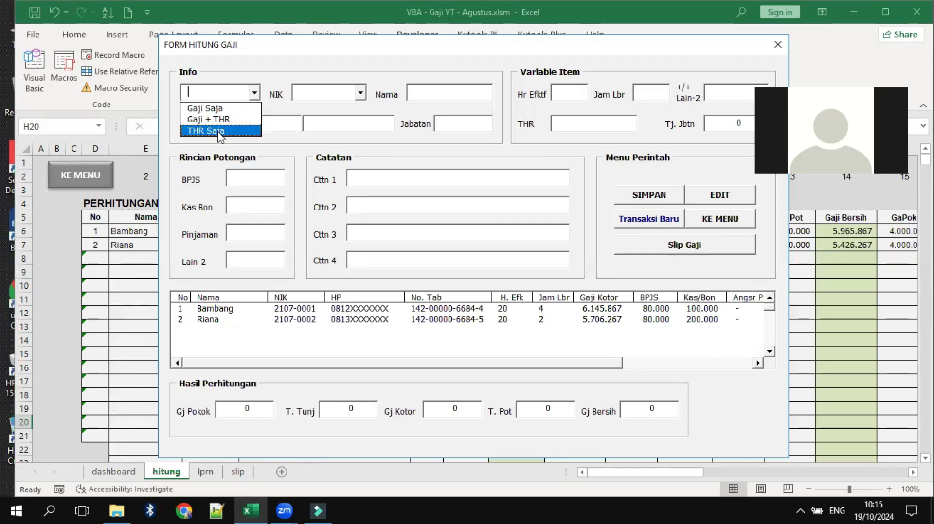
left_click(218, 131)
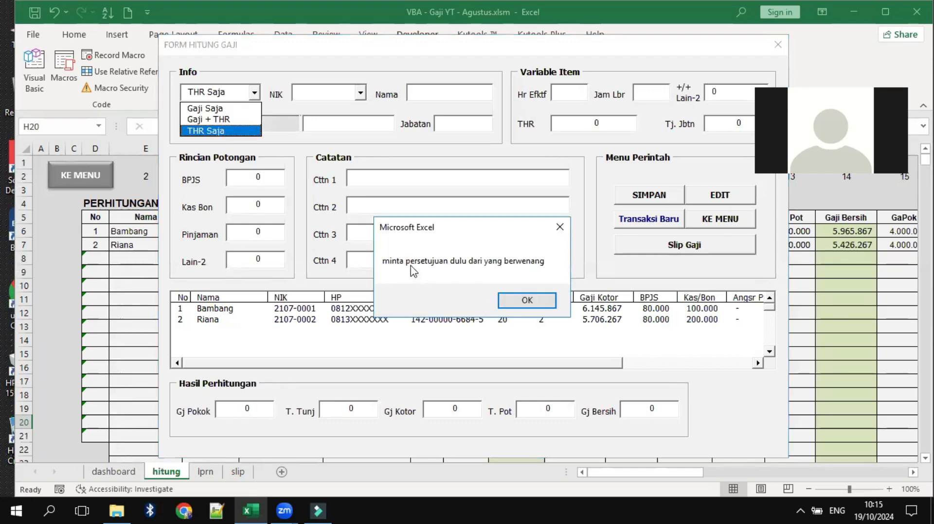
left_click(525, 302)
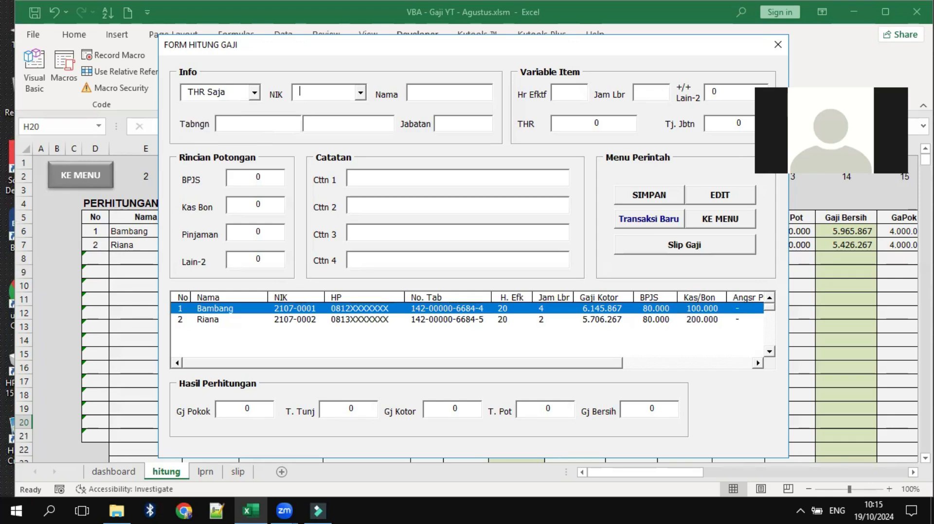
left_click(360, 93)
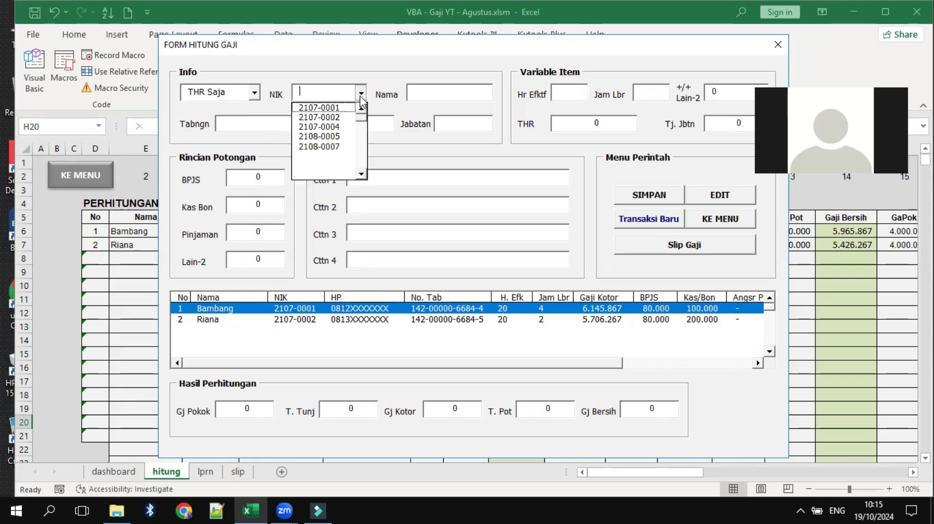
left_click(346, 128)
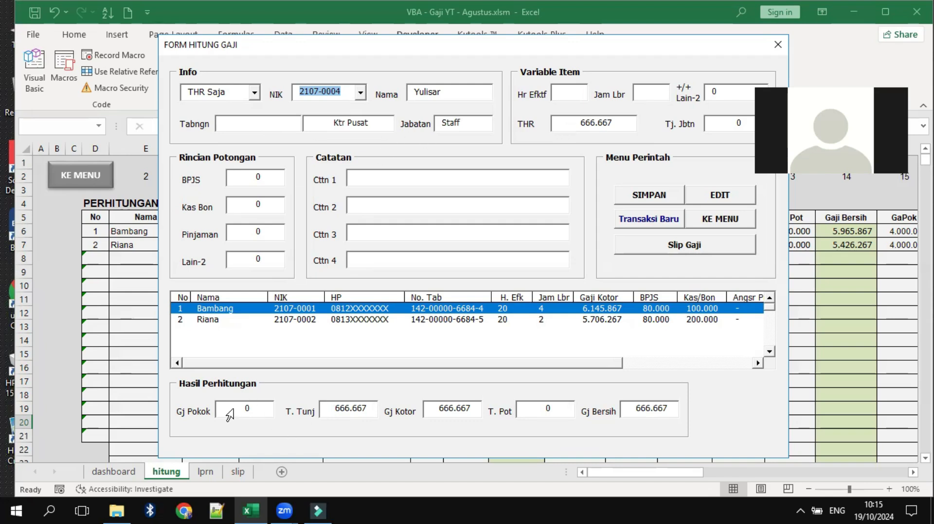
left_click(554, 99)
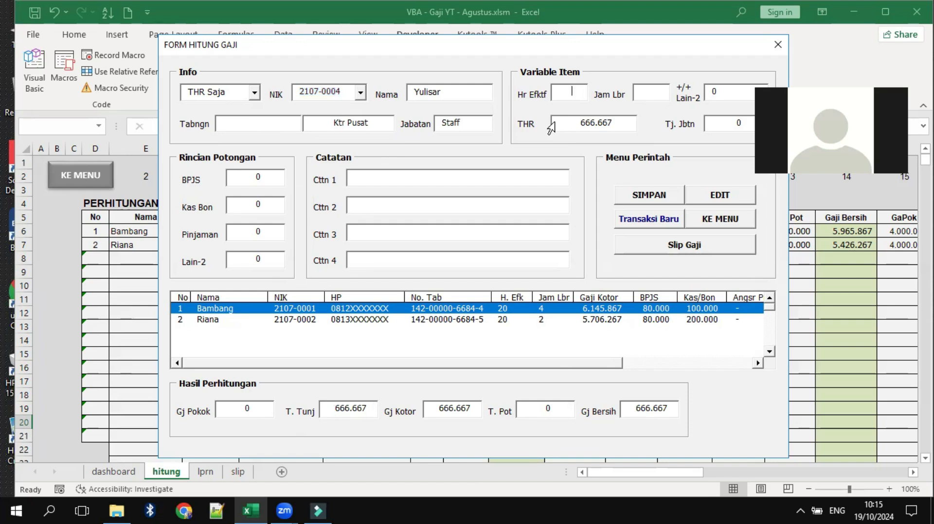
type("20")
key("Tab")
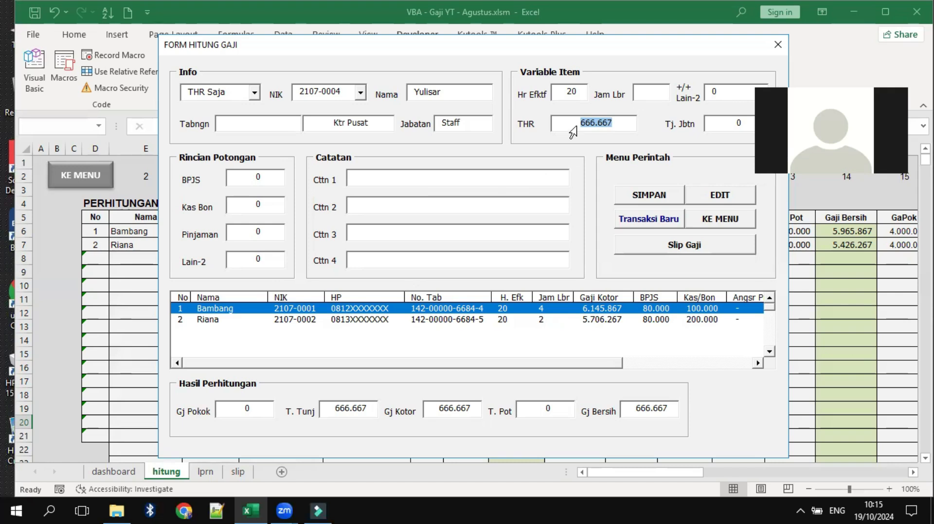
Switch the payment type to Gaji + THR, enter the approval password and load the third employee's calculation
left_click(255, 94)
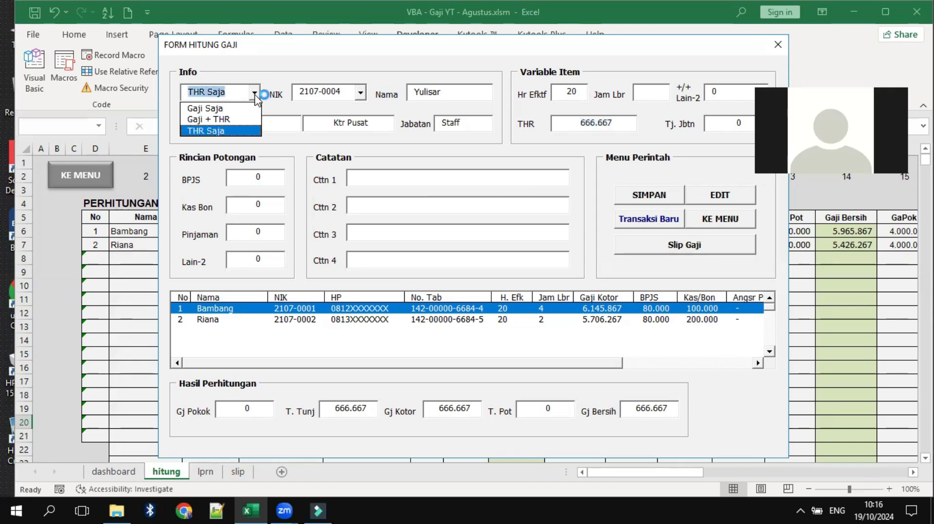
left_click(214, 118)
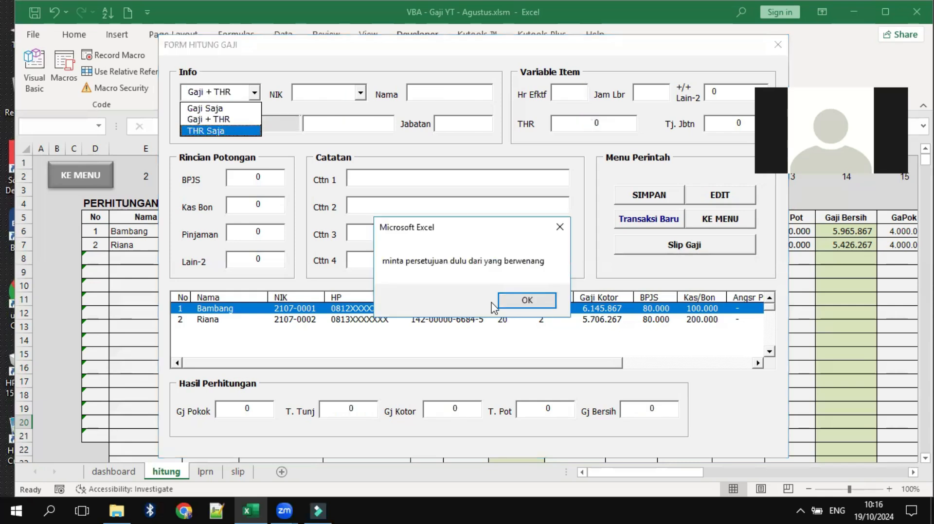
left_click(528, 302)
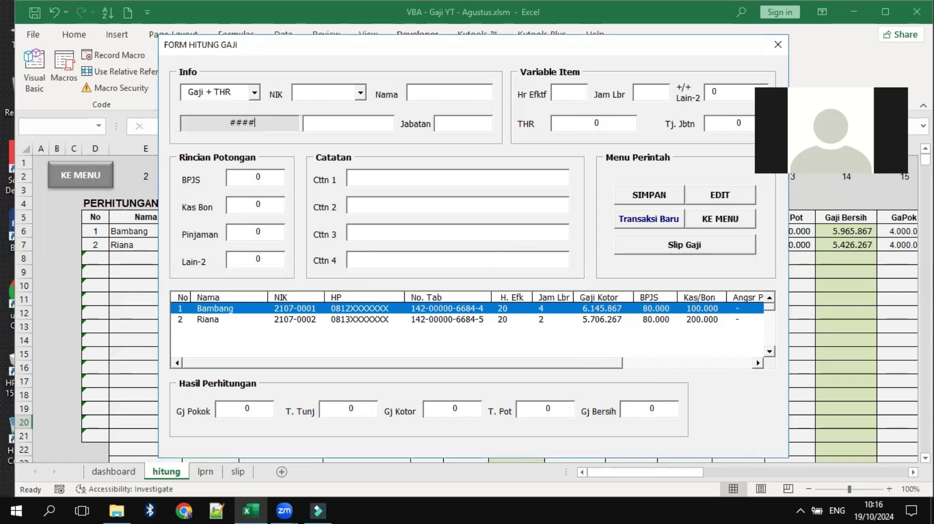
left_click(360, 92)
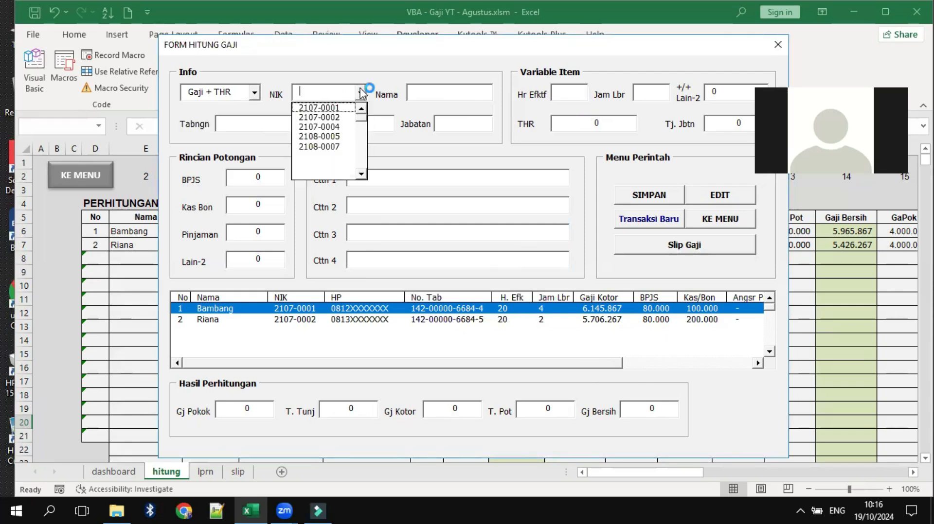
left_click(335, 126)
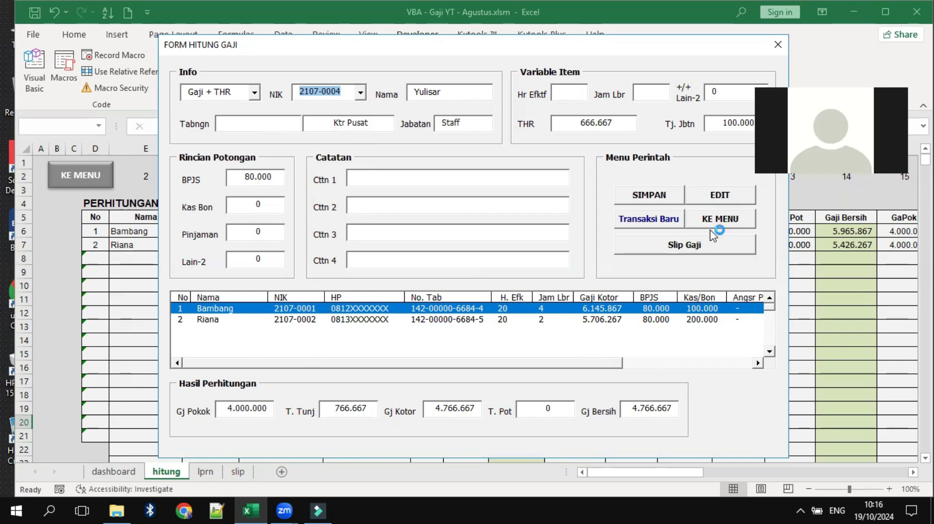
Change the payment type to Gaji Saja, enter the approval password and load the third employee to check the THR amount
left_click(255, 94)
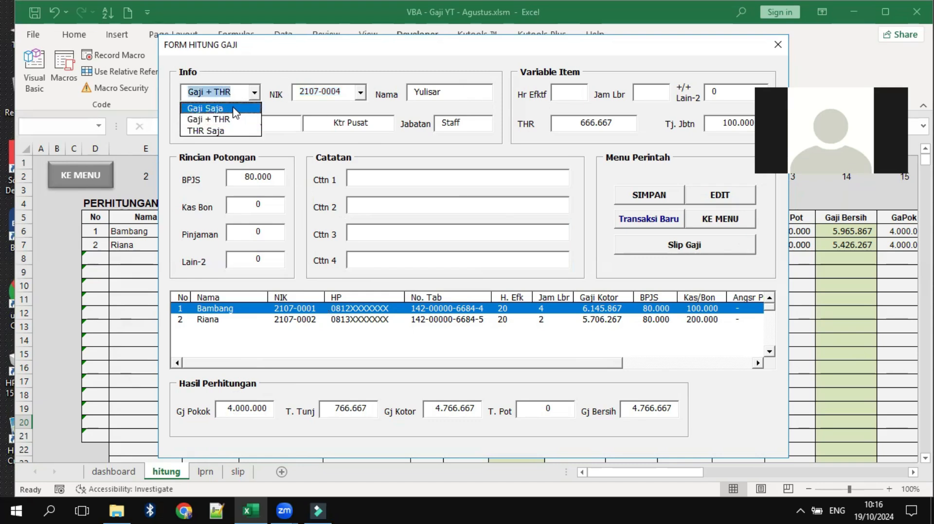
left_click(236, 108)
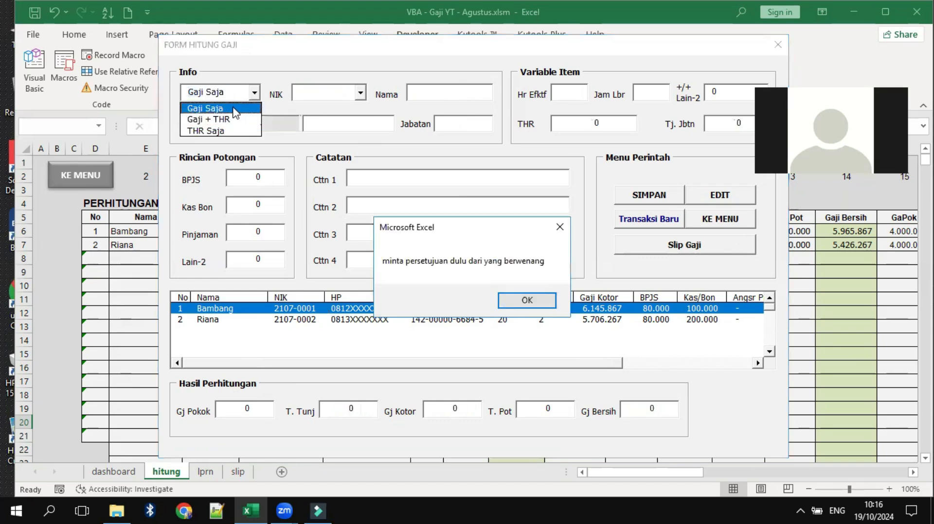
left_click(528, 303)
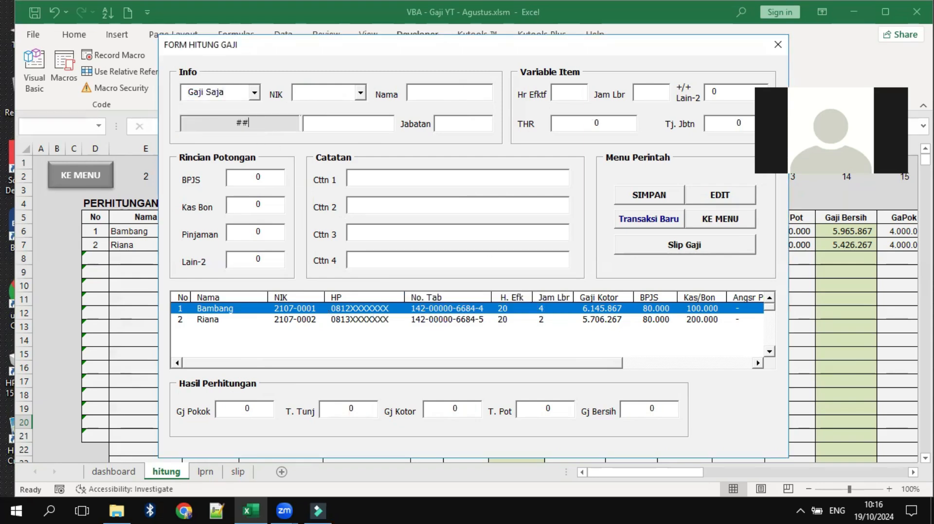
left_click(360, 93)
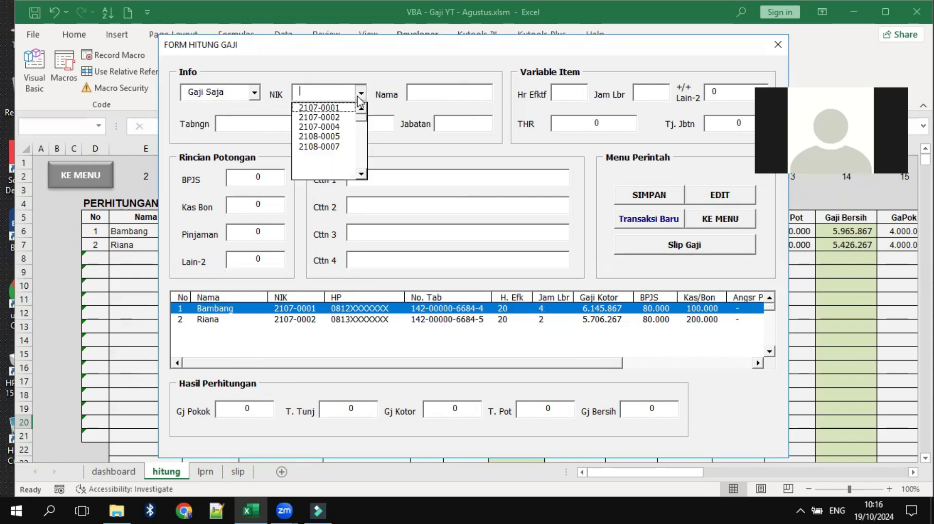
left_click(340, 125)
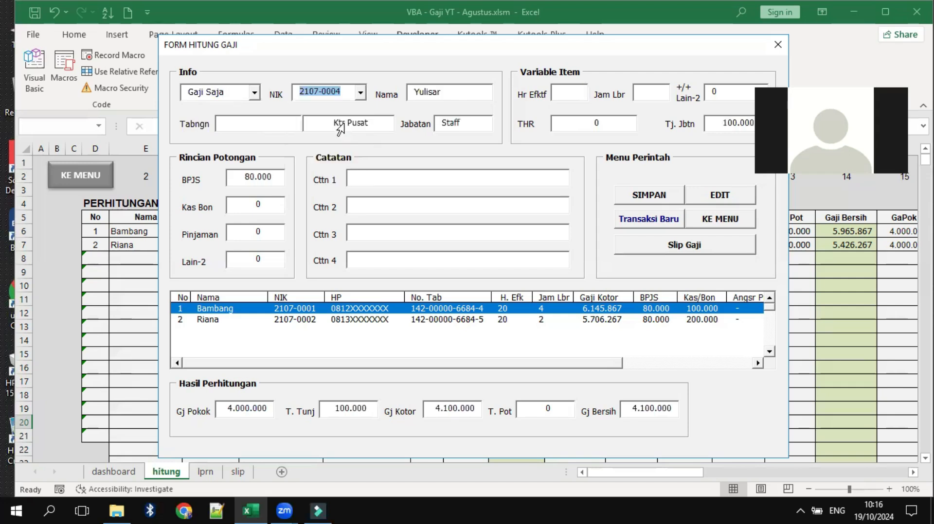
left_click(584, 127)
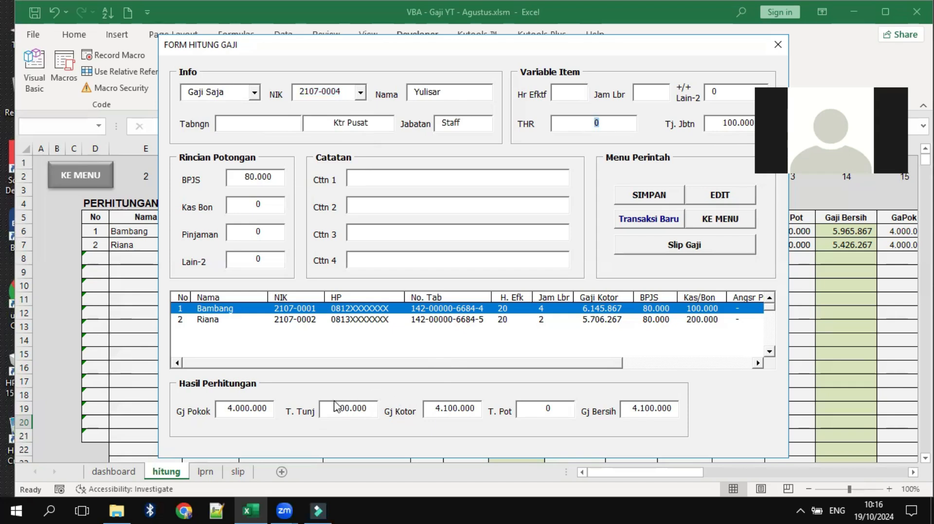
Switch the payment type to Gaji + THR, enter the approval password and load the third employee in the NIK list
left_click(254, 94)
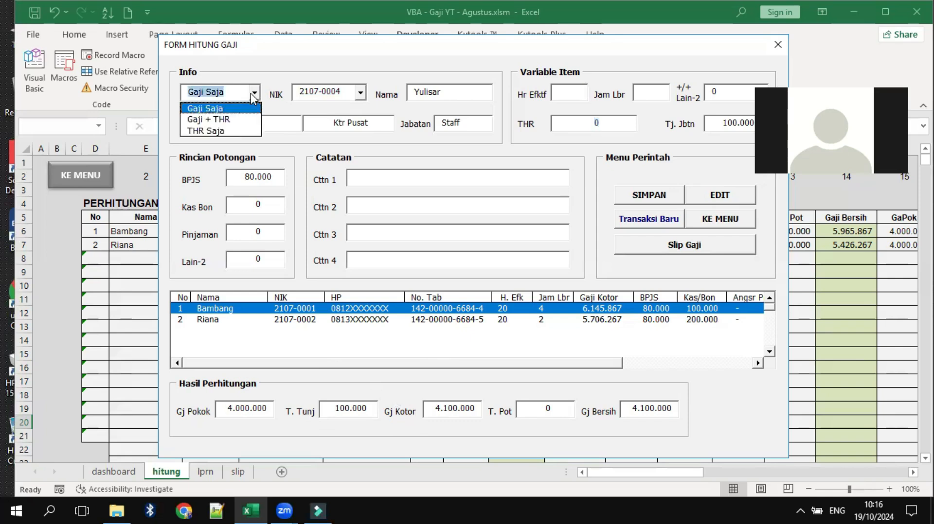
left_click(216, 121)
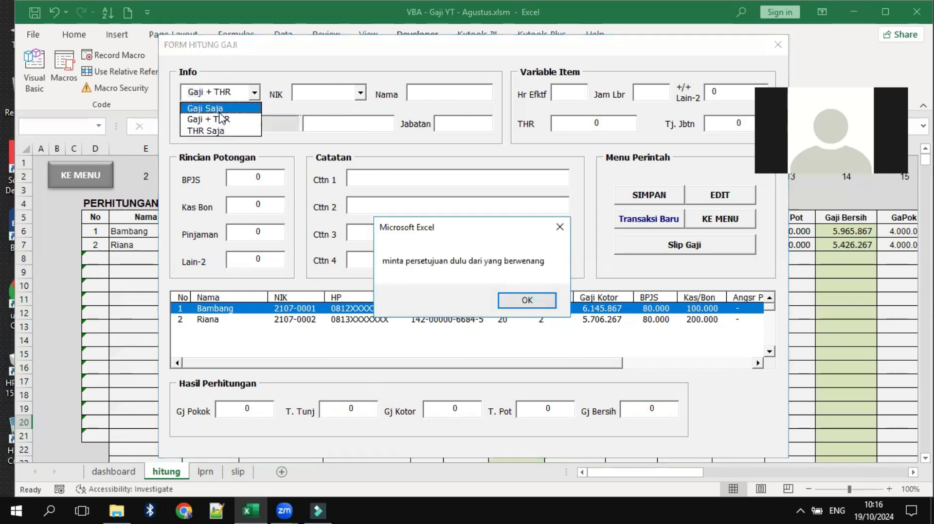
left_click(528, 302)
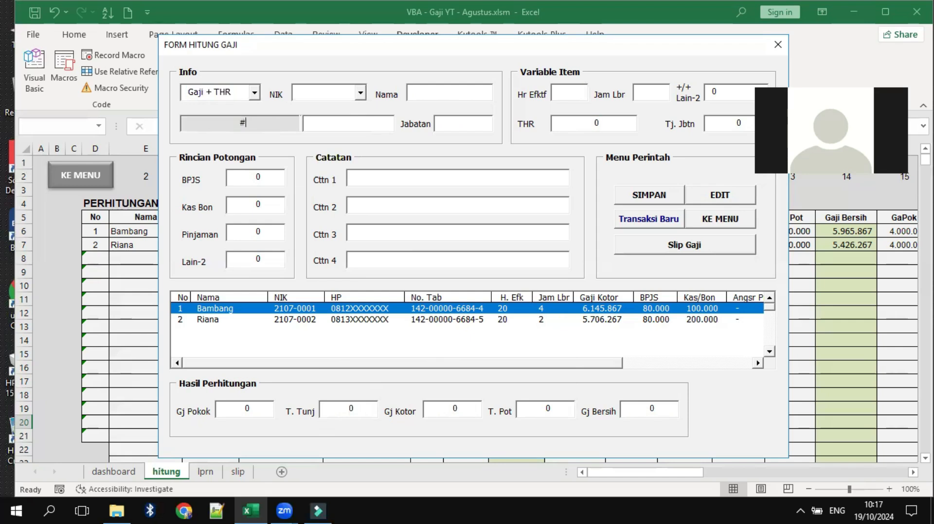
left_click(360, 96)
left_click(343, 126)
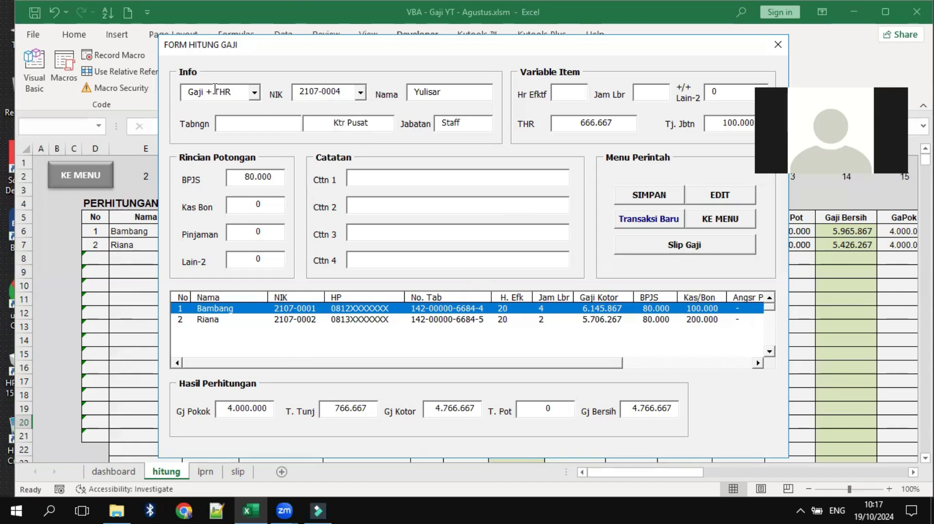
Try to load the fourth employee in the NIK list with the payment type left blank, entering 20 effective days
left_click(181, 98)
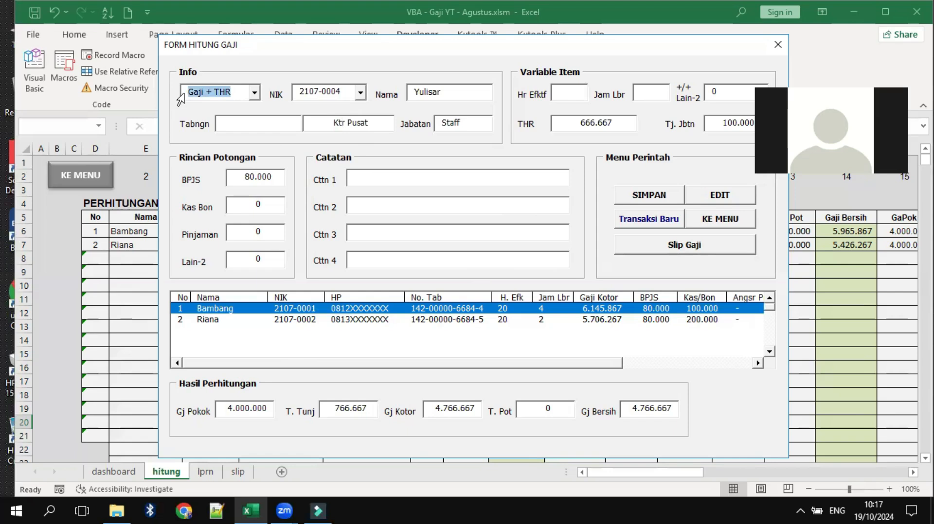
key("BackSpace")
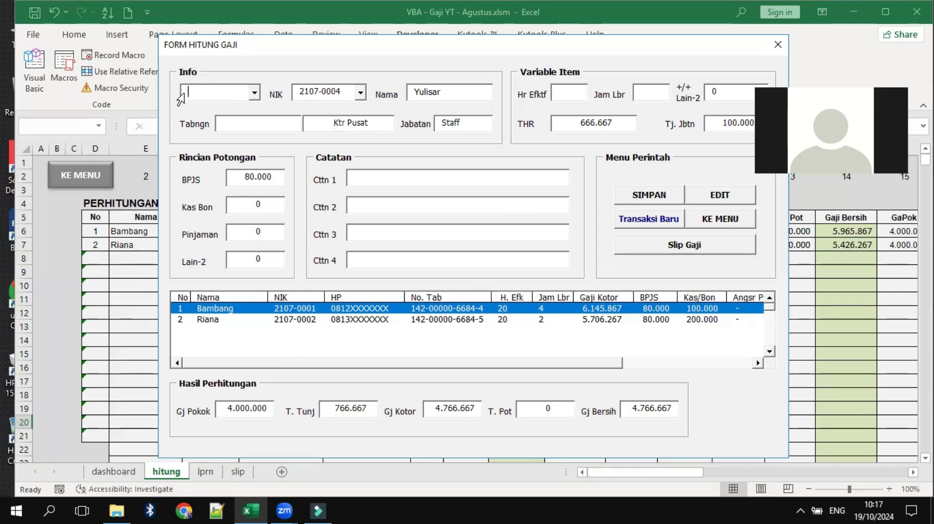
left_click(360, 94)
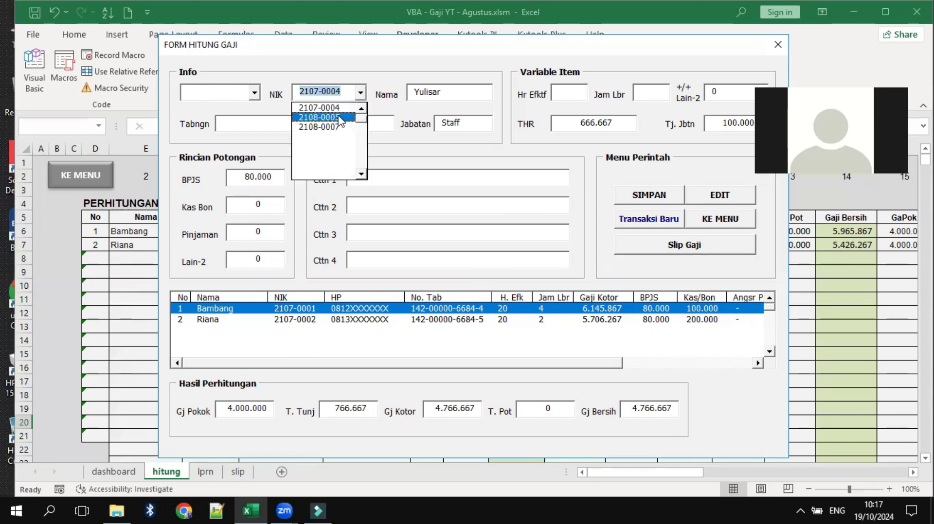
left_click(321, 117)
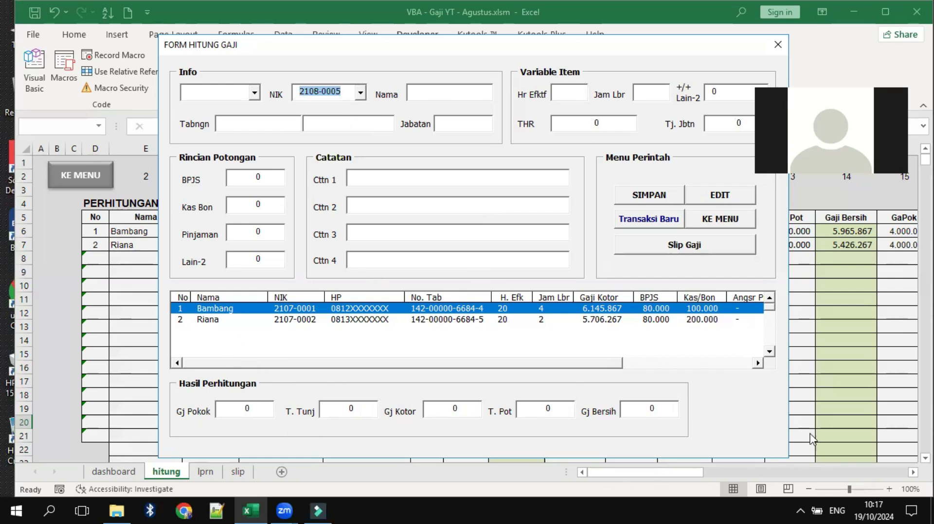
left_click(417, 92)
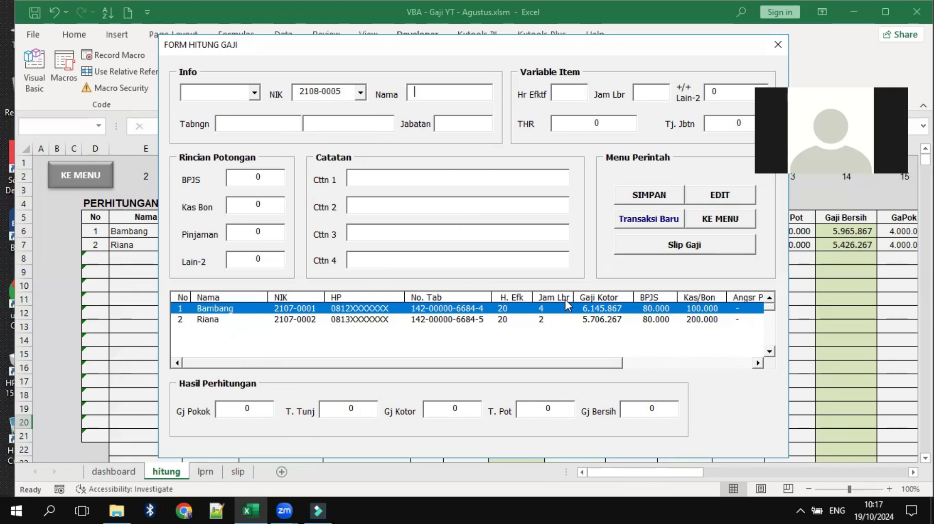
left_click(556, 100)
type("20")
key("Tab")
Set the payment type to Gaji + THR, enter the approval password and load the third employee in the NIK list
left_click(255, 92)
left_click(208, 120)
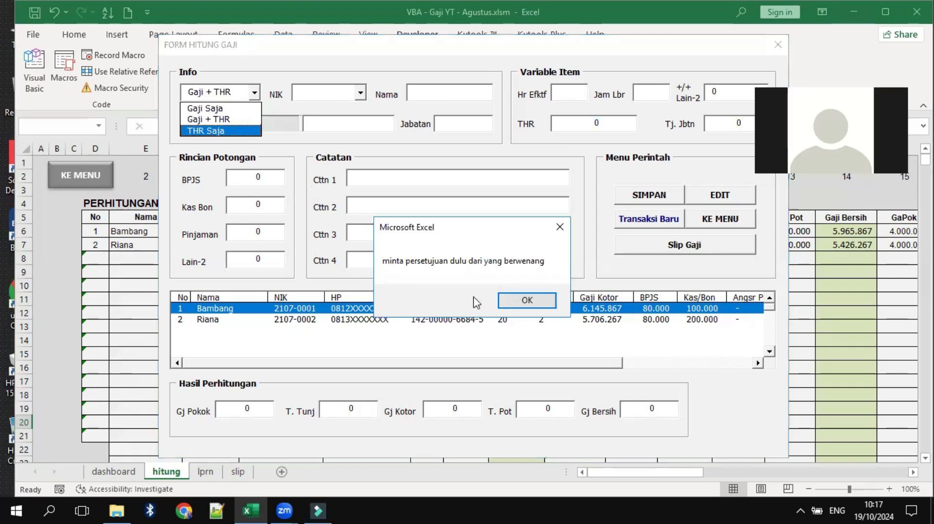
left_click(518, 304)
type("####")
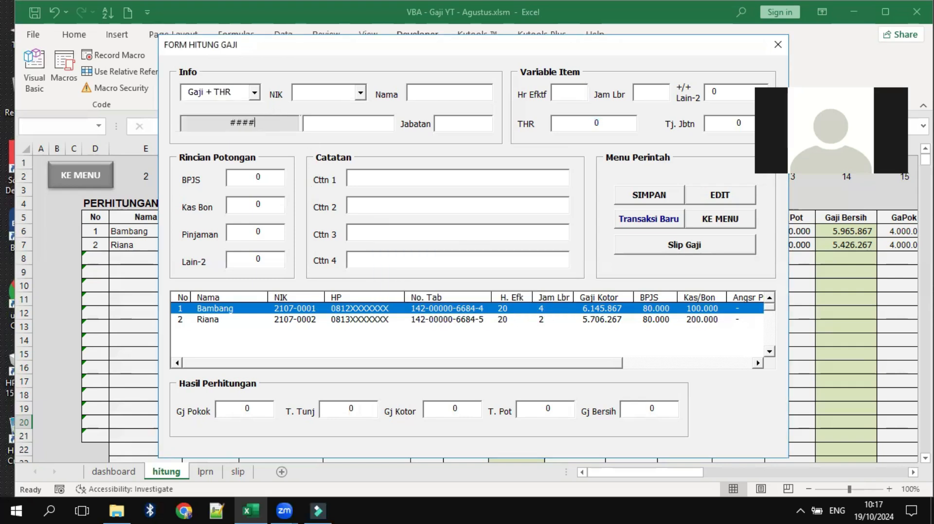
key("Return")
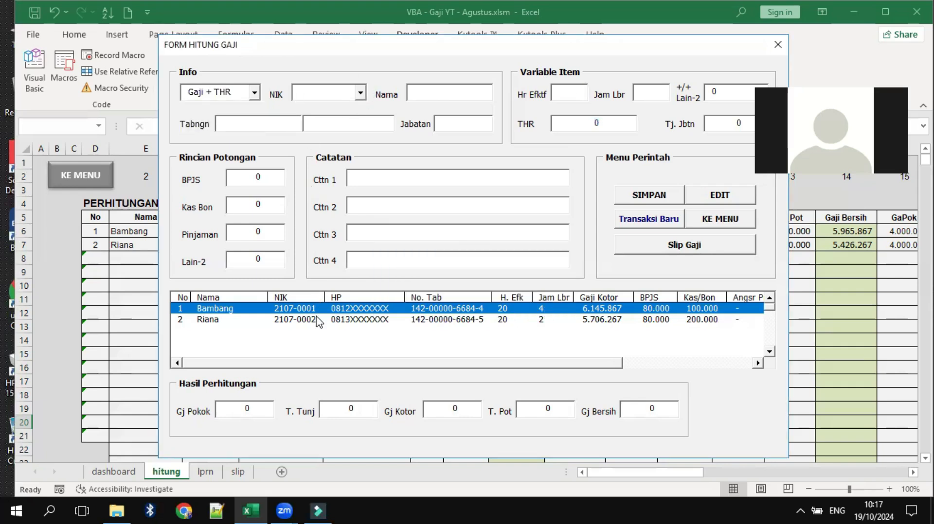
left_click(360, 92)
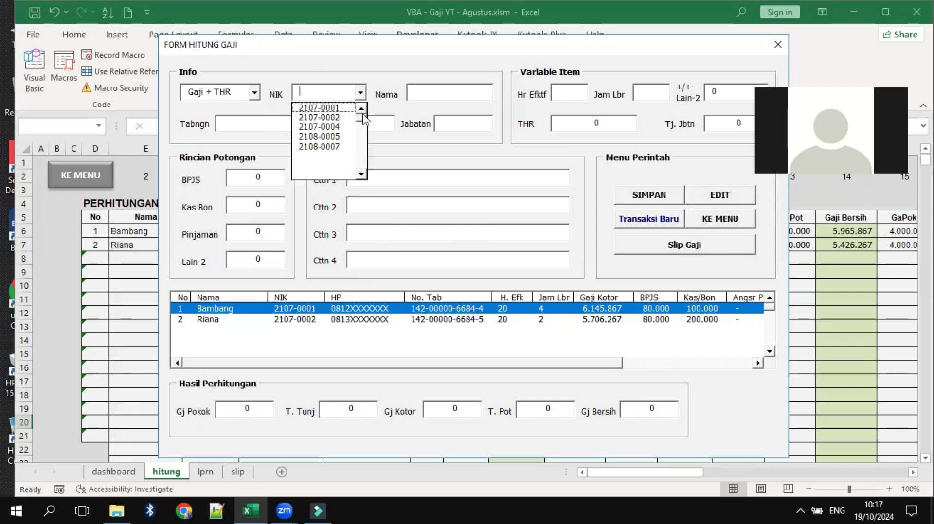
left_click(344, 127)
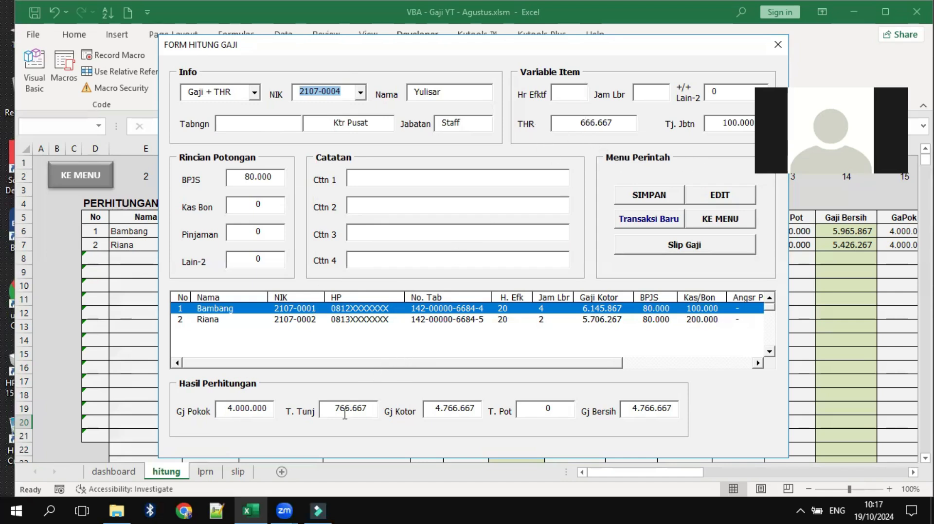
Set the third employee's effective days to 20, overtime hours to 4 and the +/+ Lain-2 amount to 100.000
left_click(322, 411)
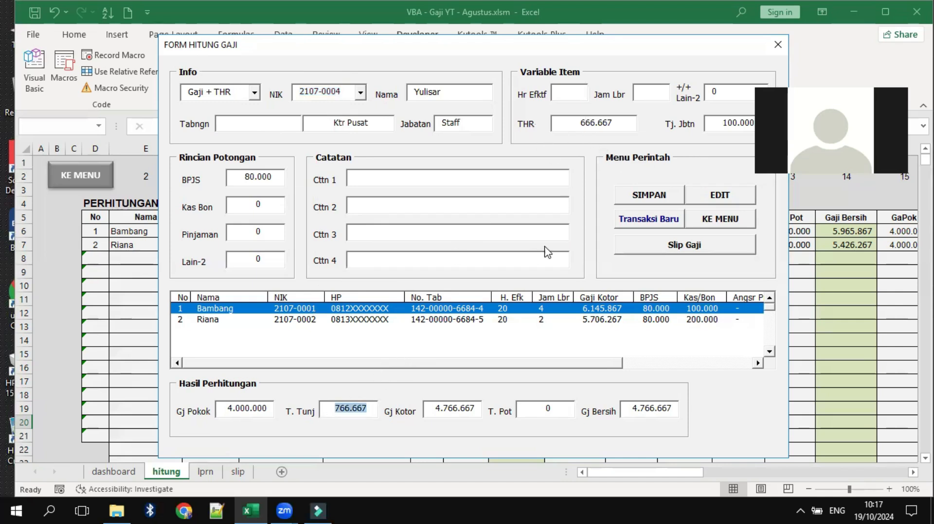
left_click(728, 121)
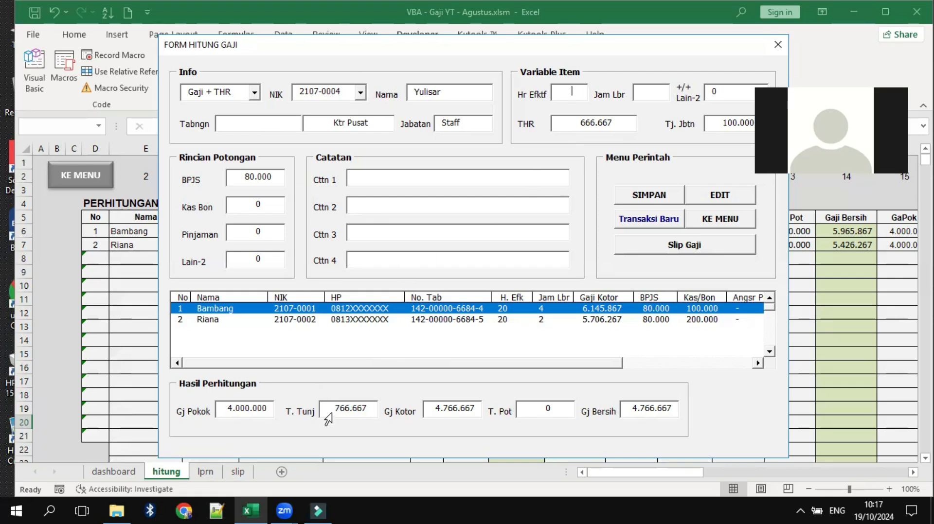
type("20")
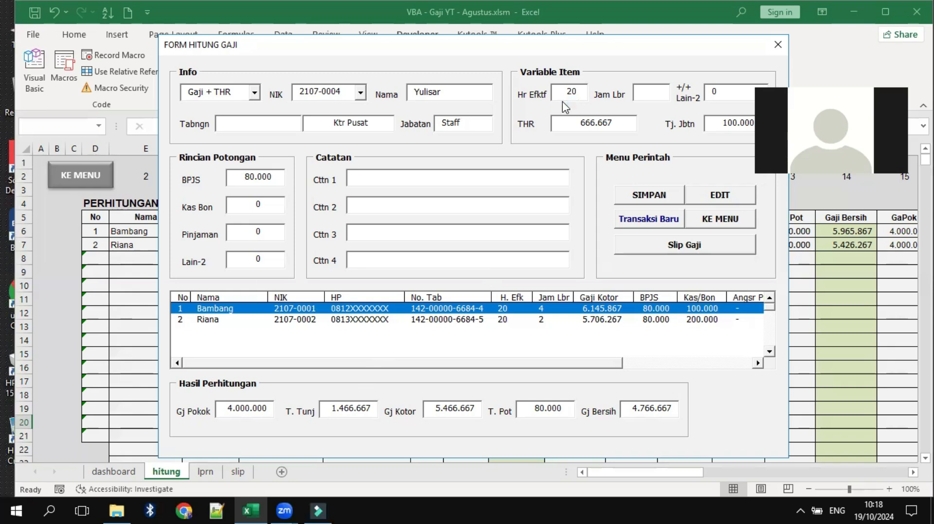
left_click(656, 97)
type("4")
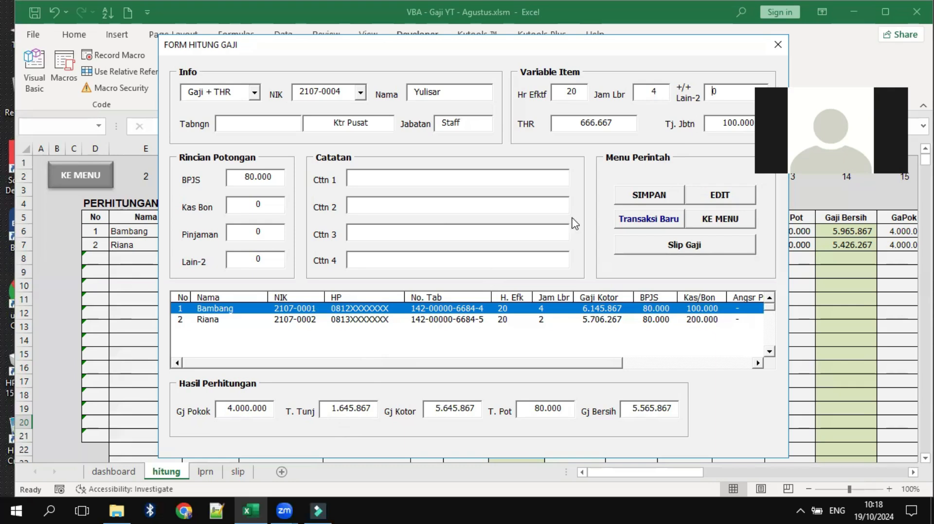
type("100000")
key("BackSpace")
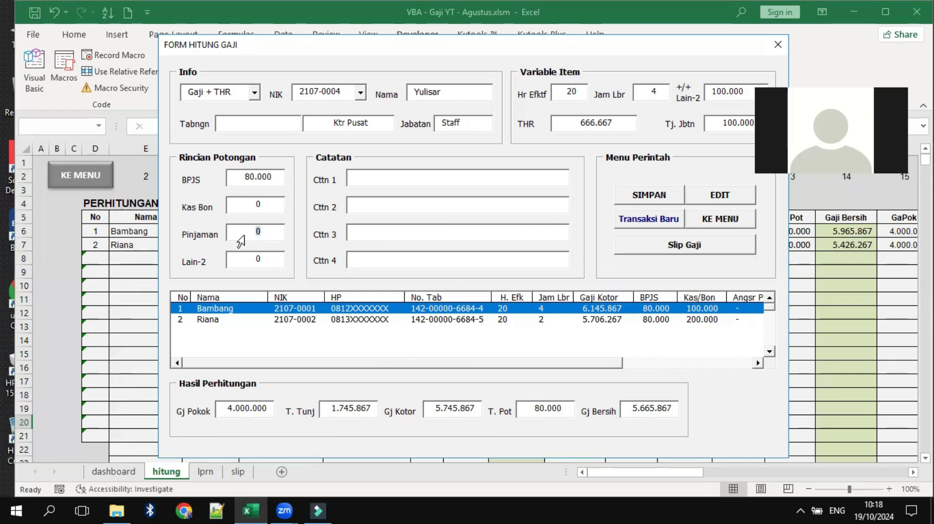
Set the Pinjaman deduction to 100.000, enter "angsrn ke 2 a/ pinjm 1 jt" as note 1 and save the calculation
type("1000000")
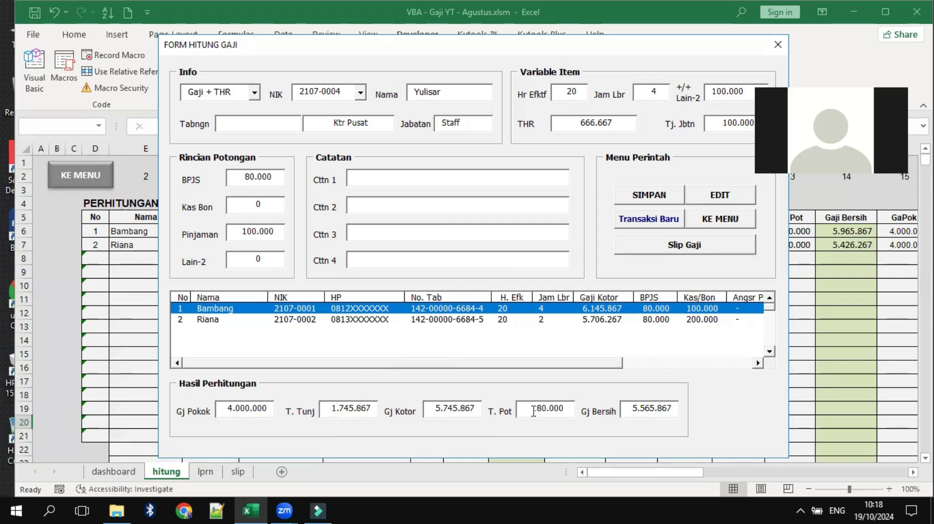
left_click(379, 178)
type("angsrn kre")
type("e 2")
type(" a/")
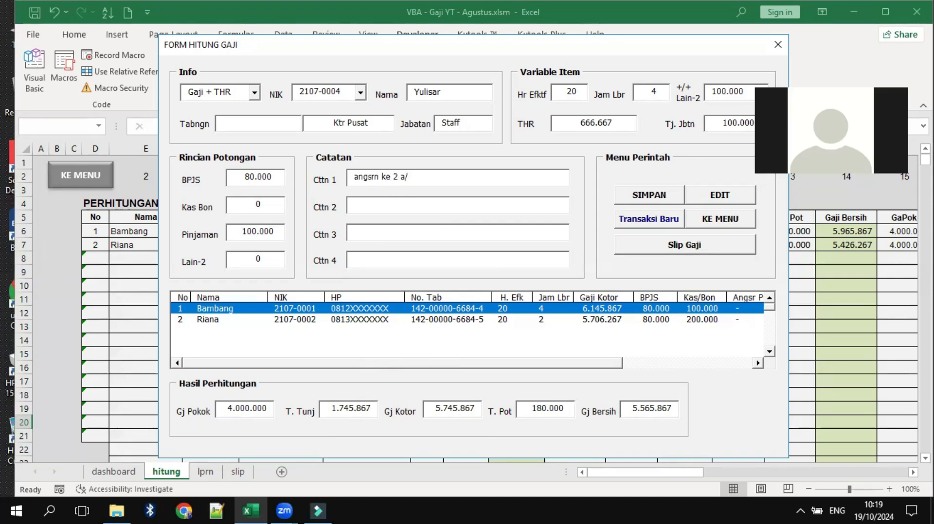
type(" pinjm 1 jt")
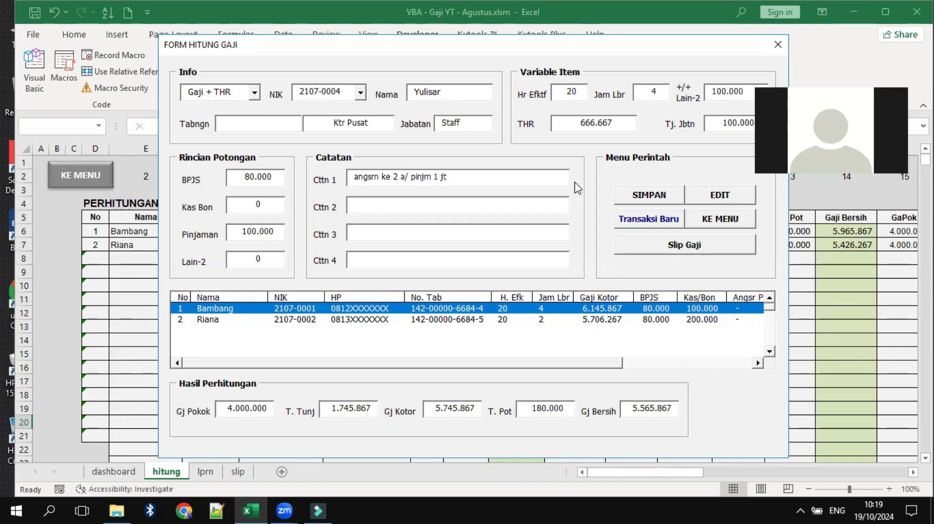
left_click(635, 197)
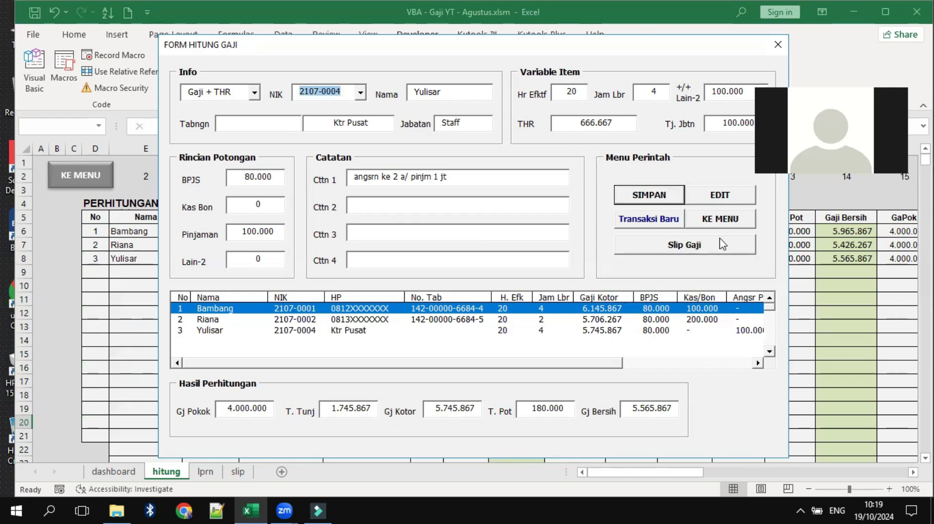
Start a new Gaji + THR transaction and load the fourth employee in the NIK list
left_click(653, 220)
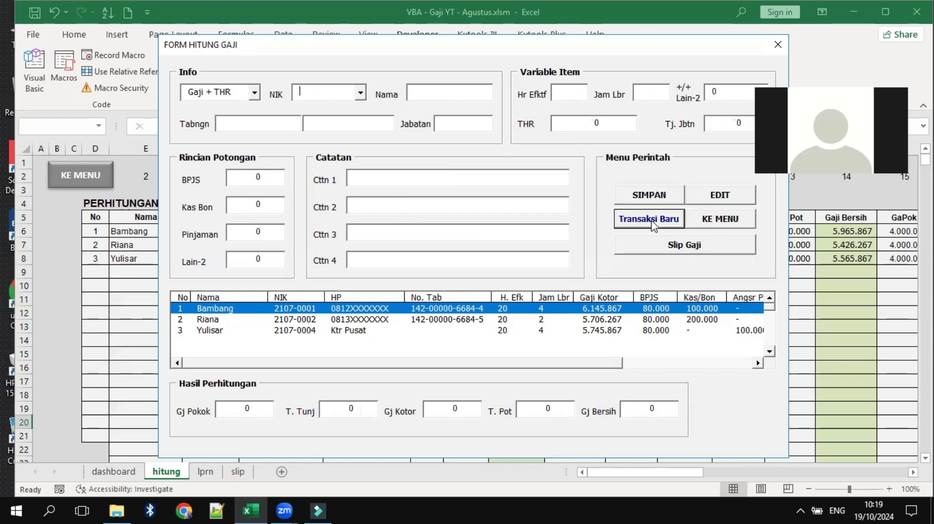
left_click(360, 93)
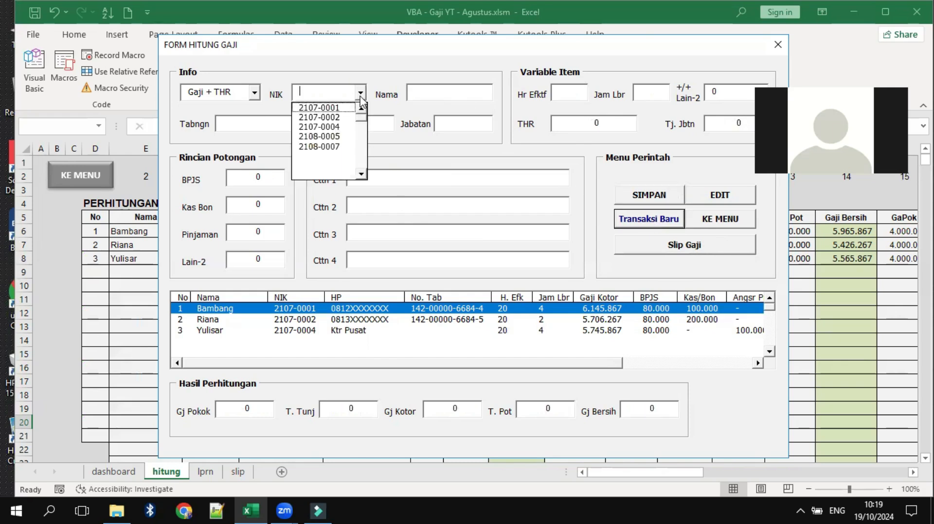
left_click(343, 137)
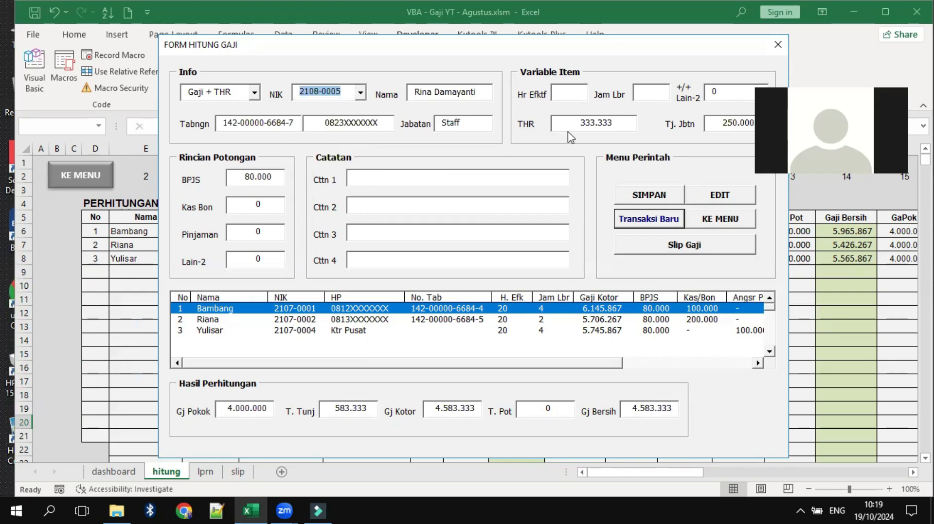
Set the fourth employee's effective days to 20 and overtime hours to 5
left_click(569, 93)
type("10")
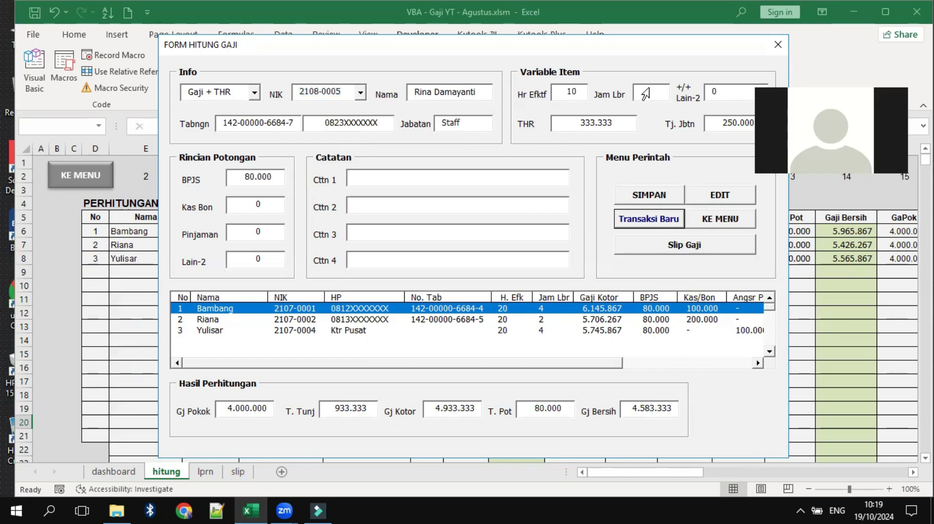
left_click_drag(579, 91, 558, 100)
type("20")
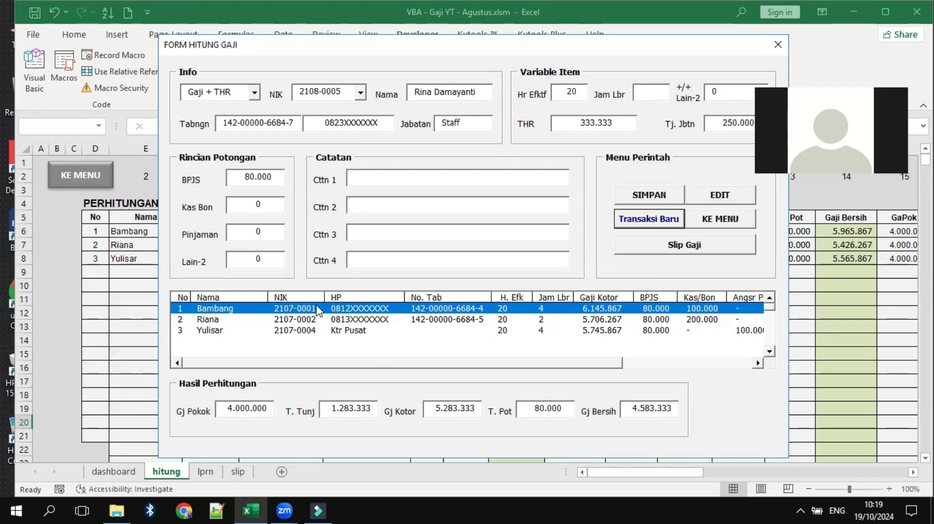
left_click(646, 103)
type("5")
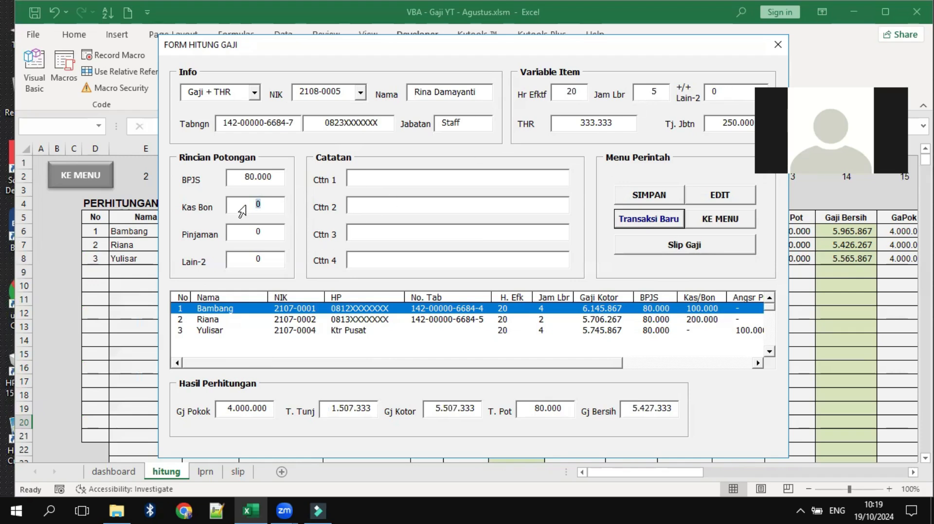
Set the Kas Bon deduction to 200.000, enter "kas bon tgl 02 apr" as note 1 and save the calculation
type("2000000")
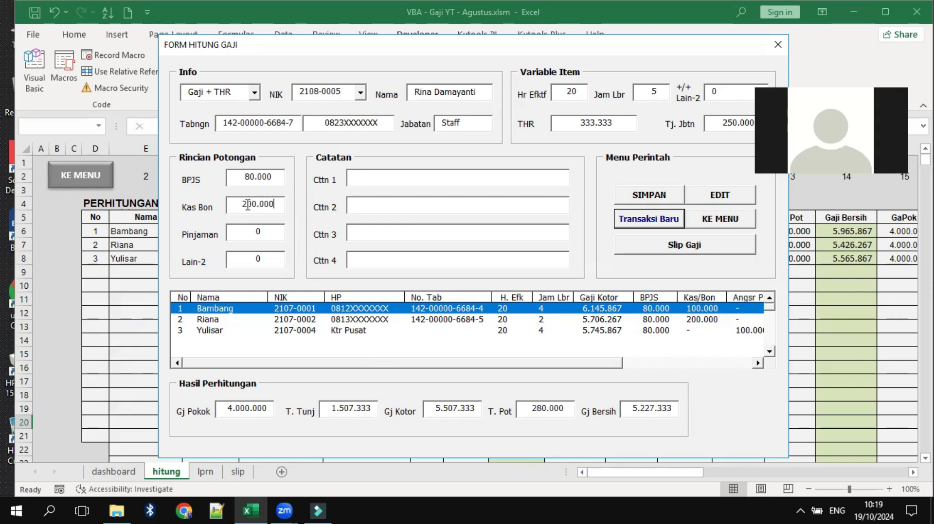
left_click(397, 178)
type("kas bon tgl 02 apr")
left_click(639, 197)
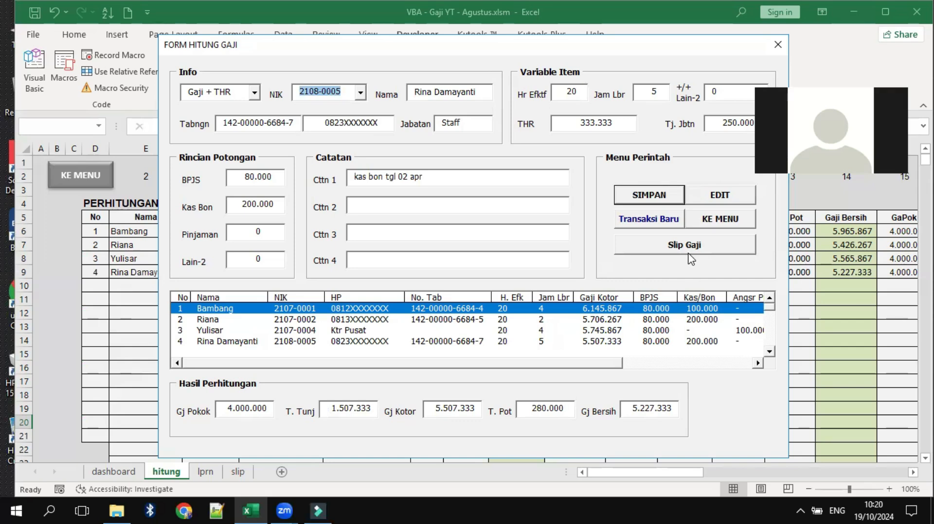
Clear the form, load the saved record in row 3, set its overtime hours to 2 and apply the edit
left_click(656, 220)
left_click(301, 331)
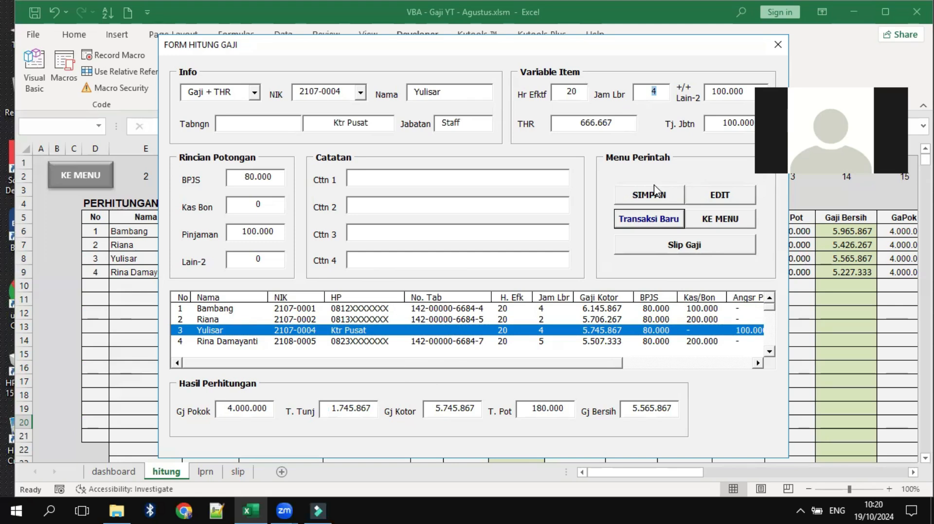
type("2")
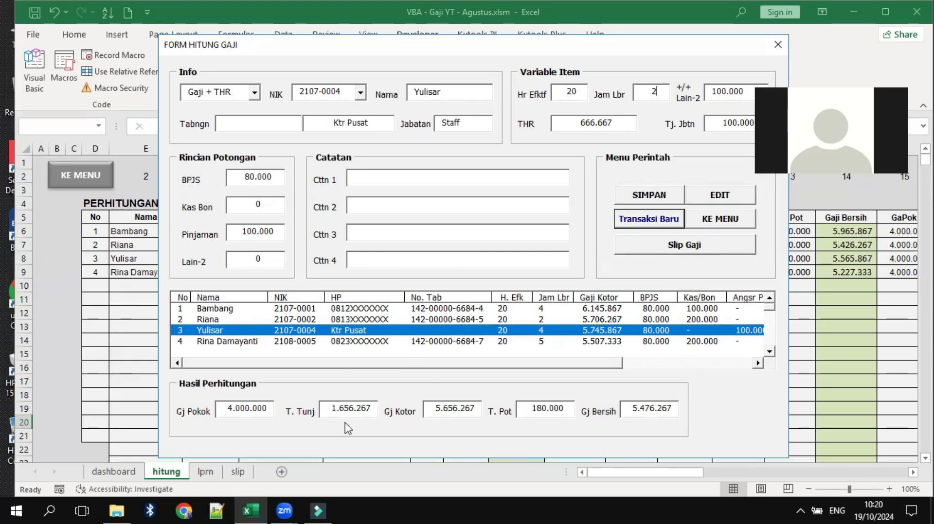
left_click(720, 196)
left_click(482, 307)
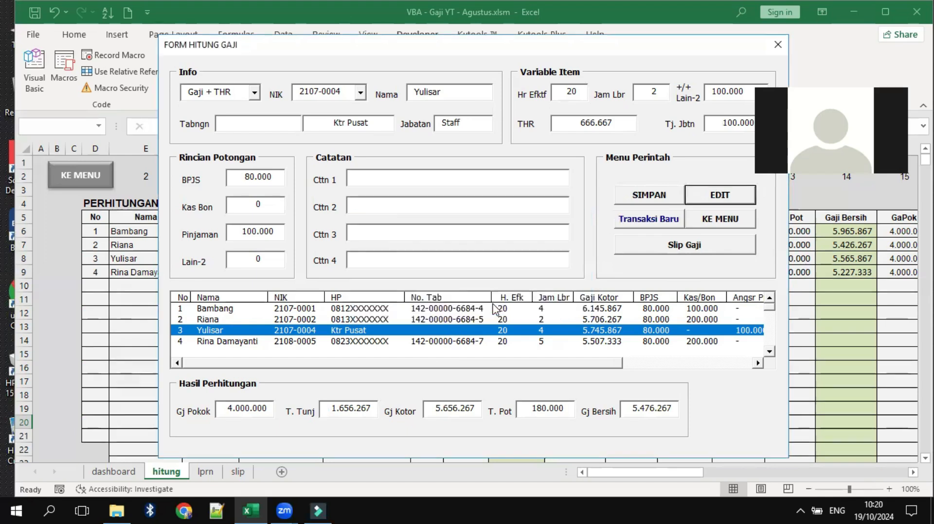
left_click(496, 306)
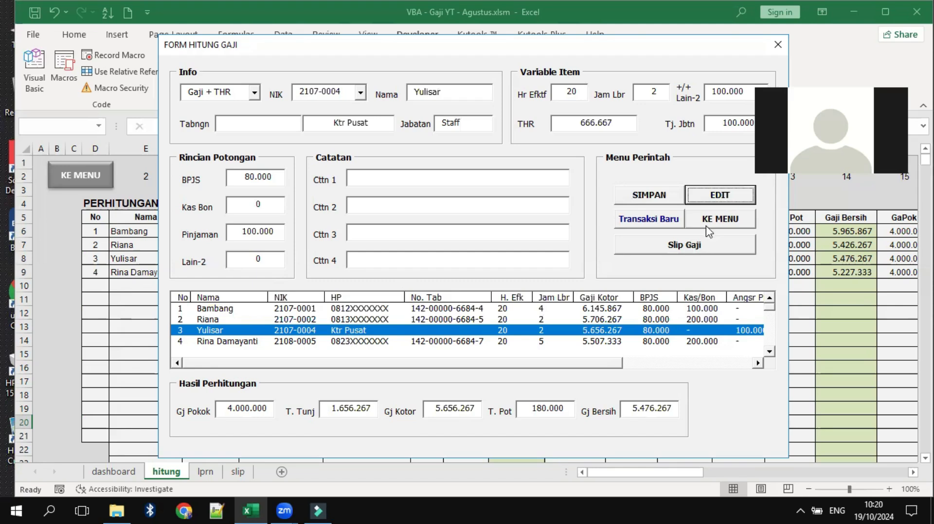
Open the salary slip sheet from the payroll form and review the first employee's slip down to the phone number beside the smiley
left_click(671, 246)
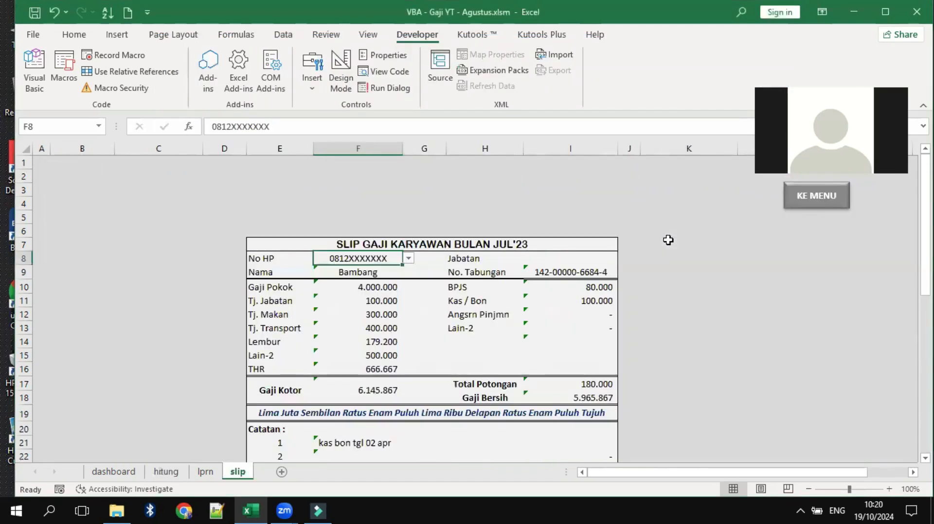
scroll(731, 252, "down", 1)
scroll(731, 252, "down", 1)
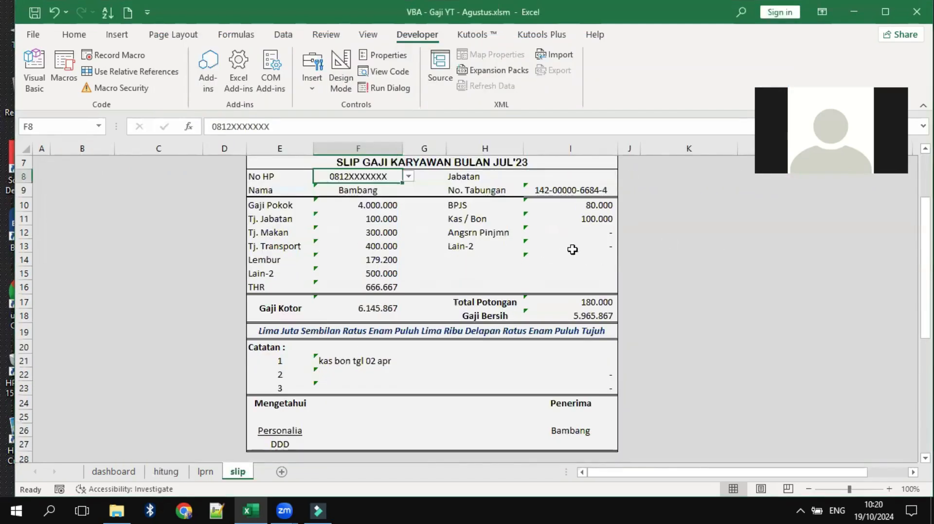
scroll(688, 263, "down", 2)
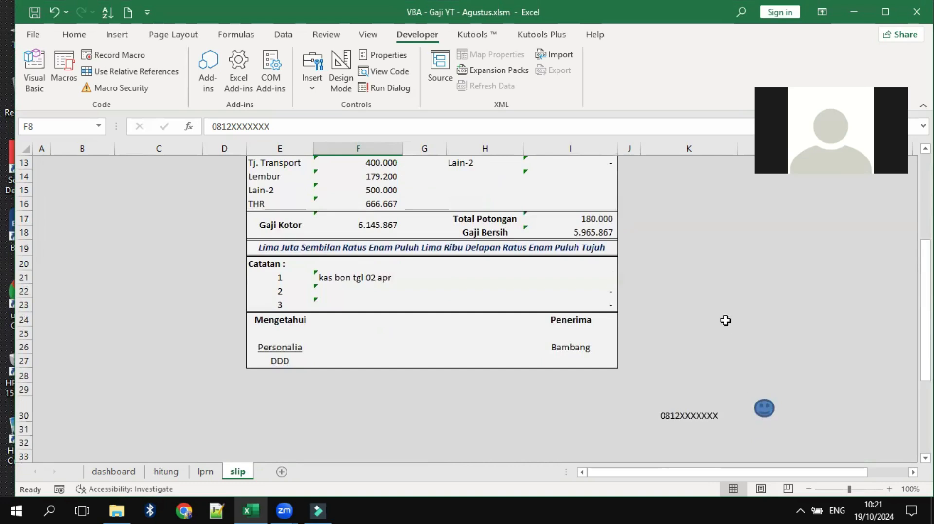
scroll(719, 311, "up", 1)
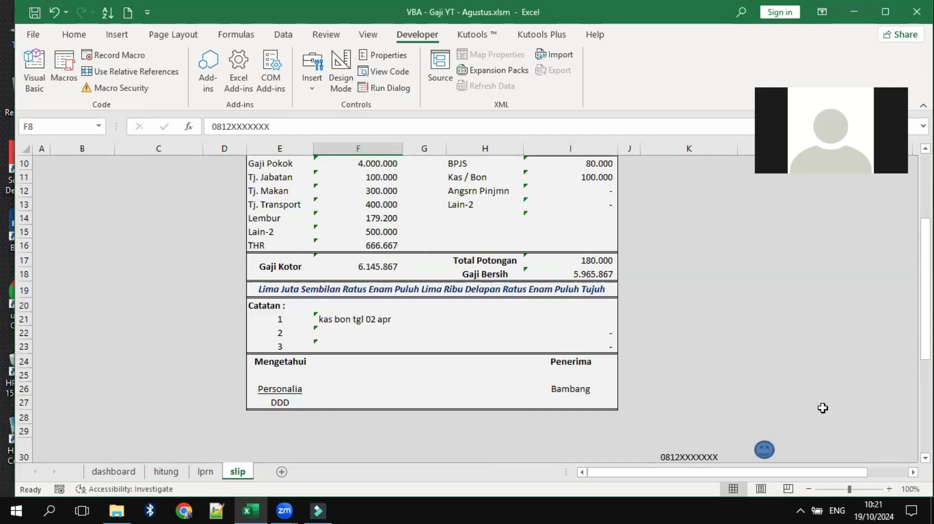
scroll(822, 411, "down", 1)
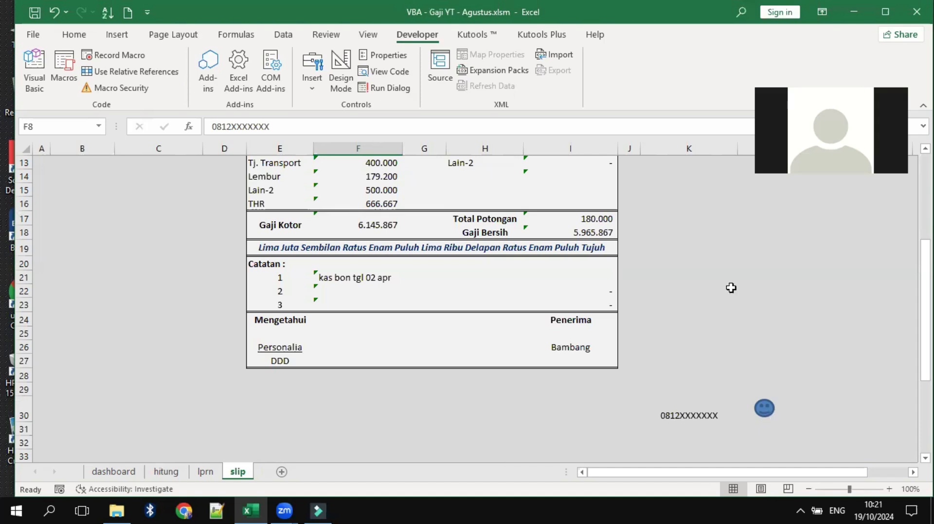
scroll(717, 287, "up", 3)
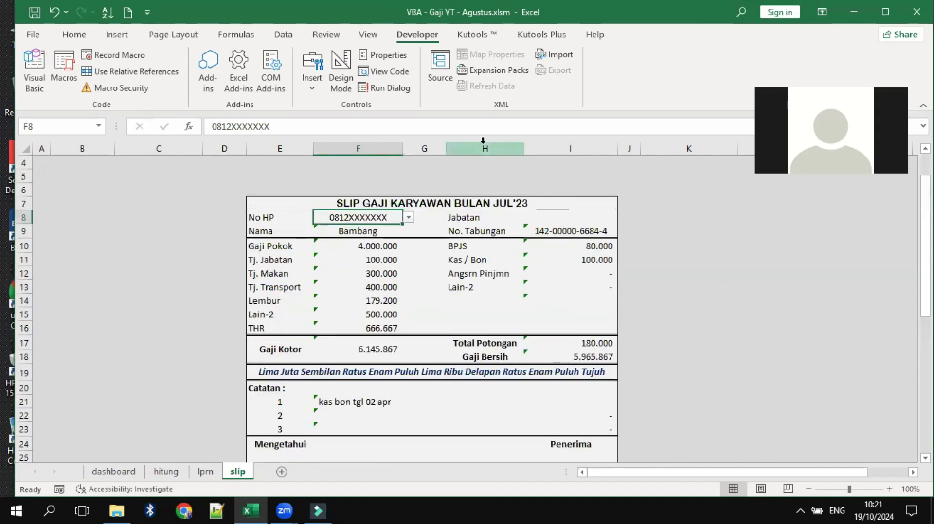
Select the second employee's phone number in the slip's No HP cell and review that employee's slip
left_click(411, 217)
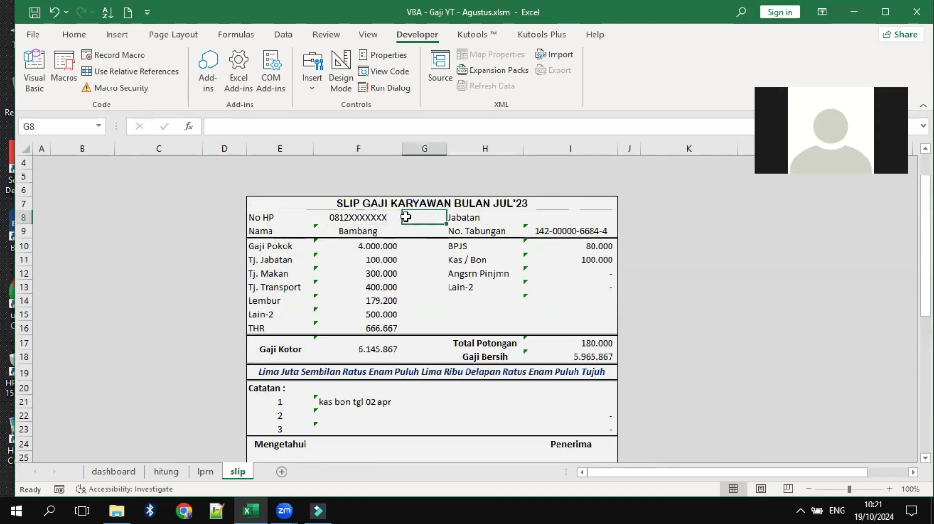
left_click(379, 217)
left_click(409, 217)
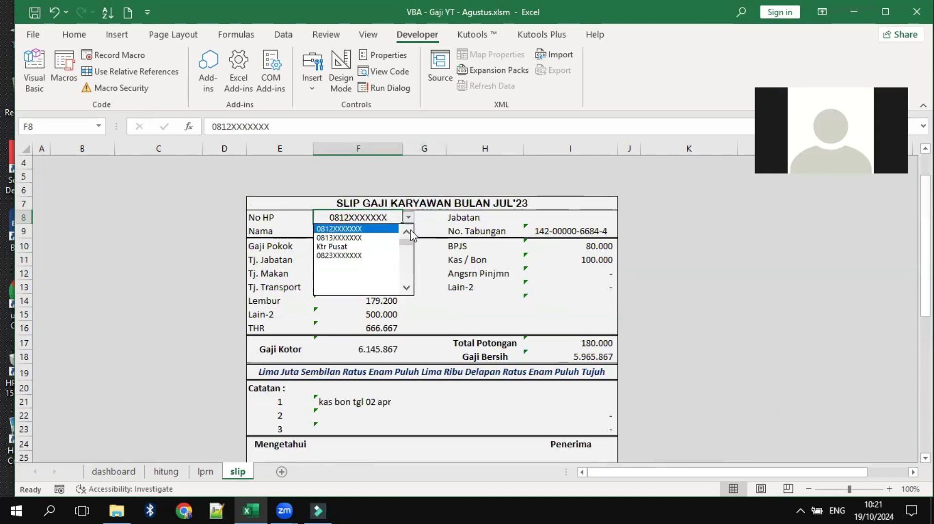
left_click(341, 239)
scroll(773, 367, "down", 2)
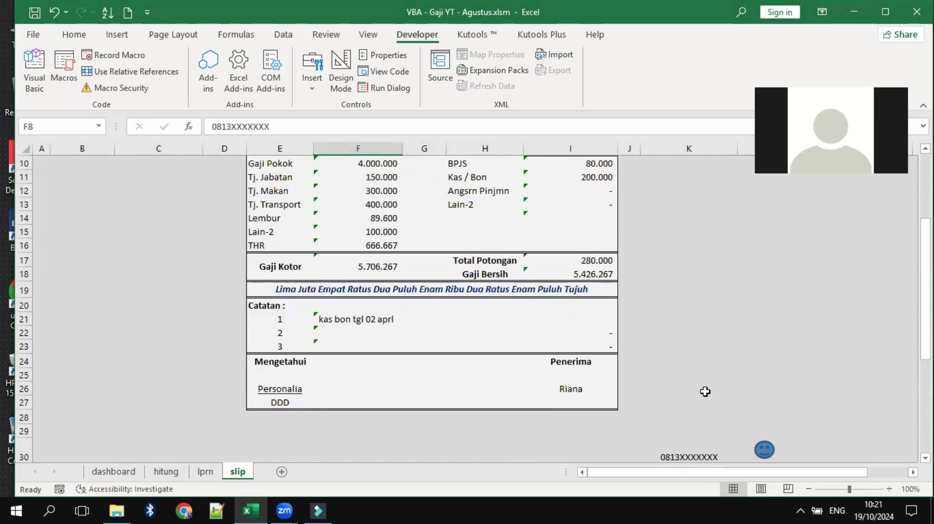
scroll(658, 307, "up", 2)
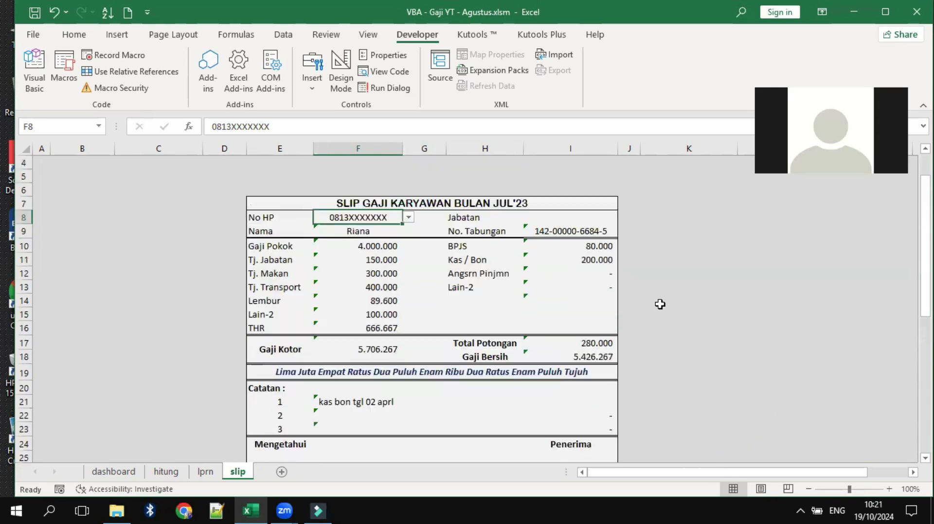
Switch the slip's No HP cell to the last employee's phone number
left_click(409, 217)
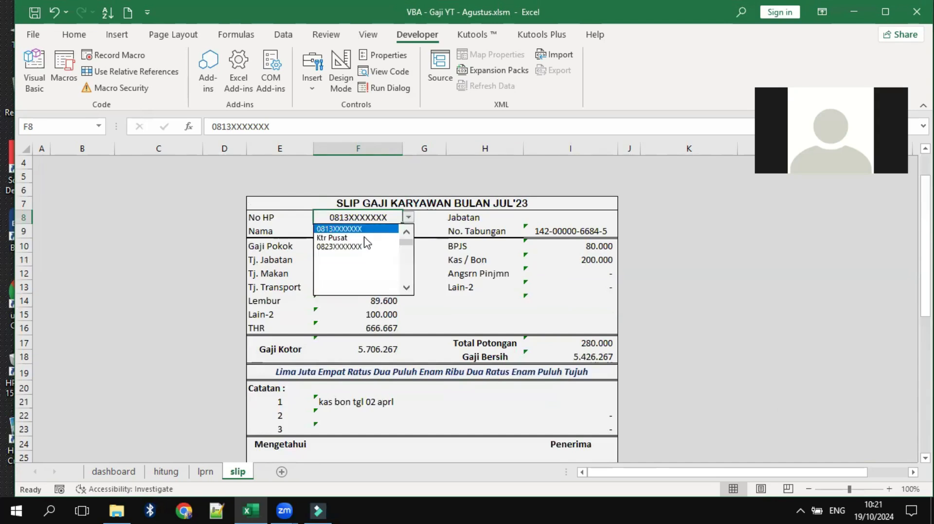
left_click(328, 247)
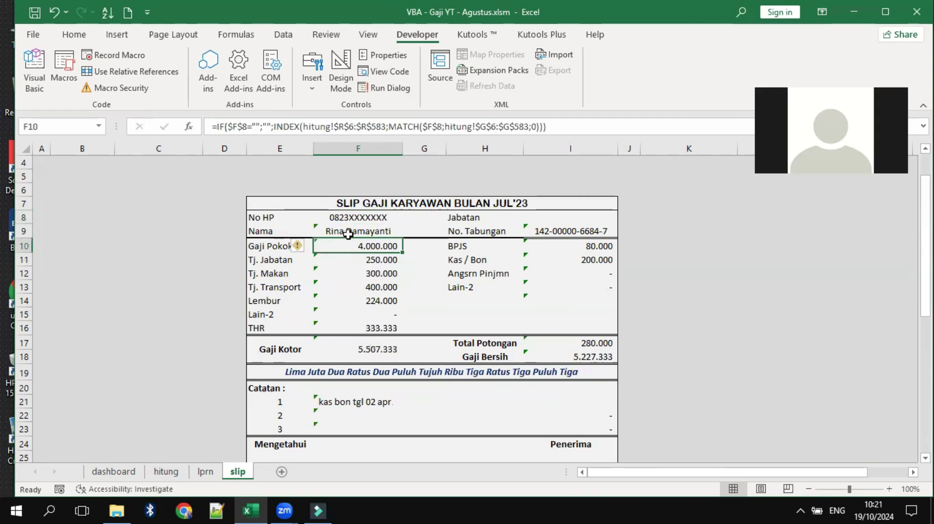
scroll(664, 335, "down", 2)
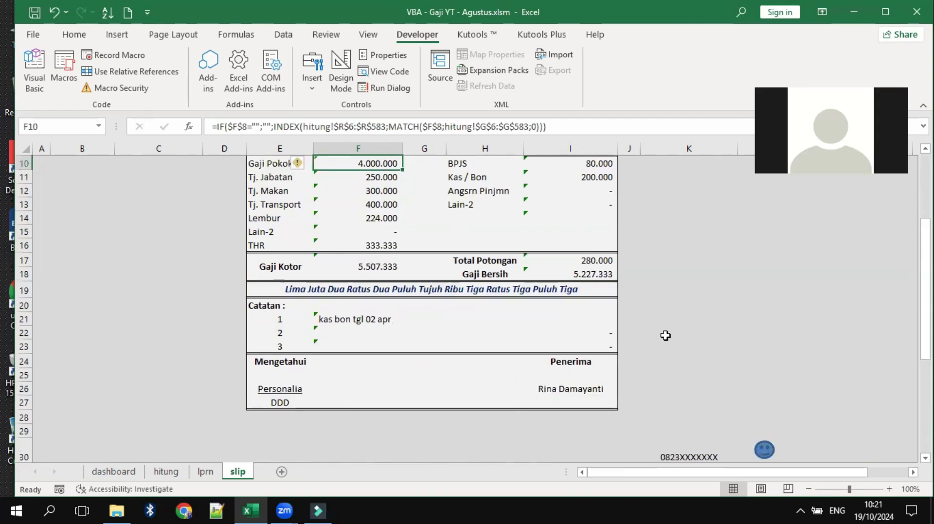
Examine the net-salary-in-words formula, the No HP cell, the earnings, deductions and notes on the last employee's slip
left_click(354, 288)
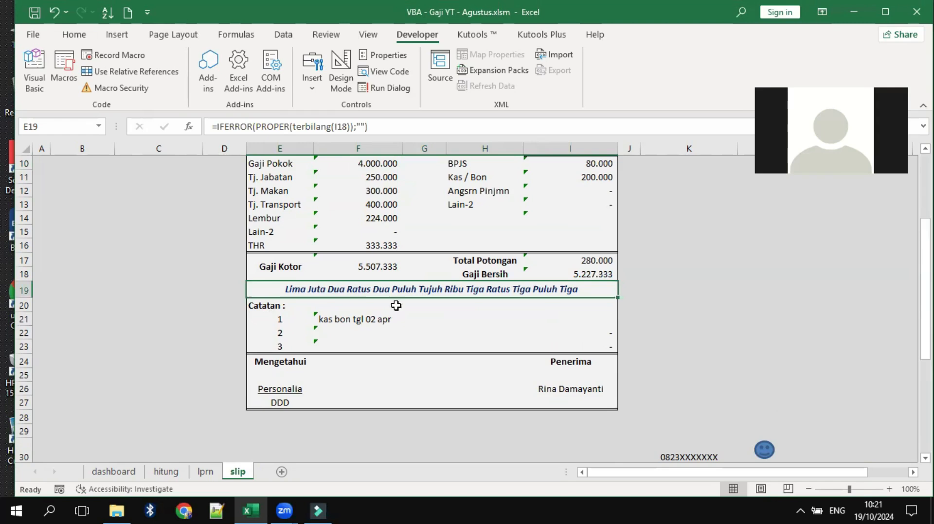
scroll(457, 330, "up", 3)
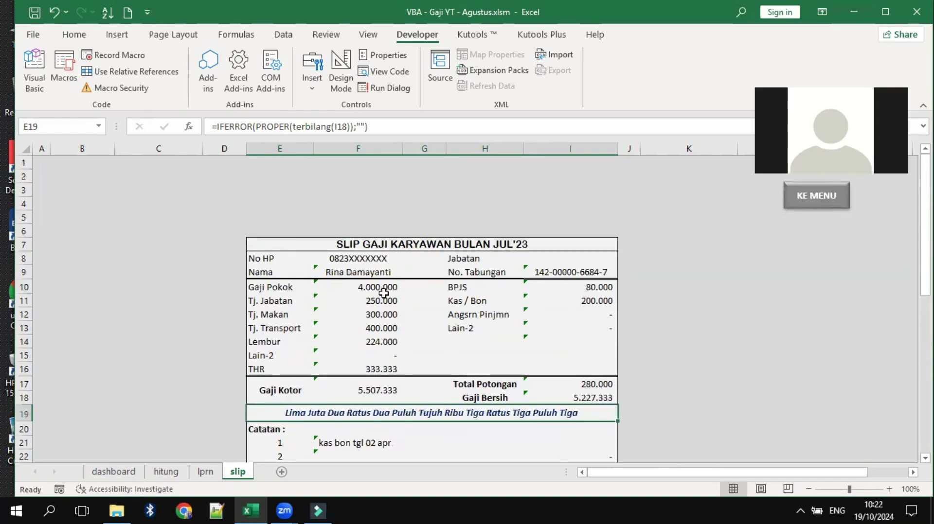
scroll(499, 256, "down", 4)
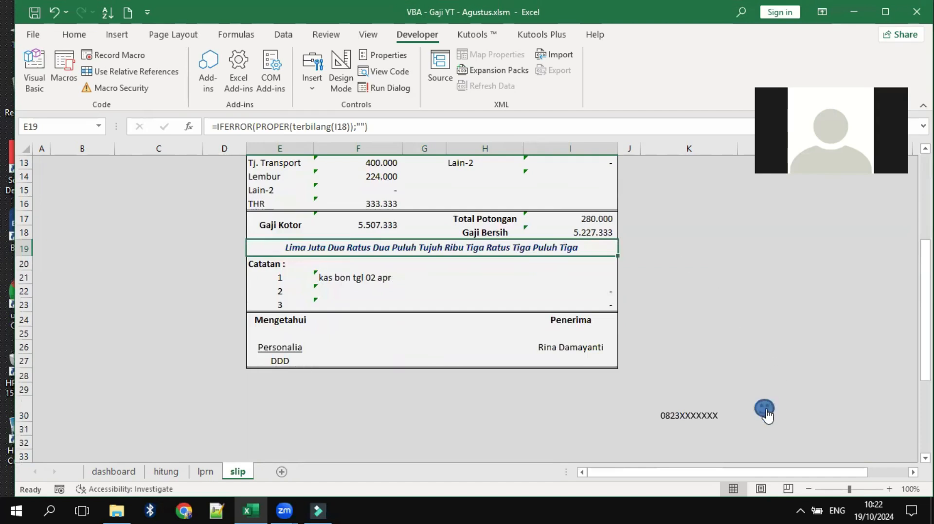
scroll(688, 263, "up", 4)
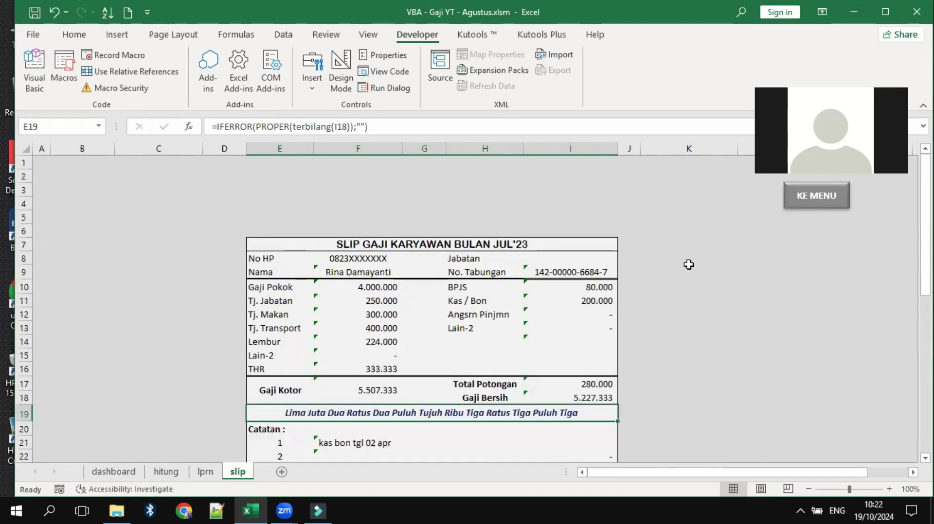
left_click(366, 259)
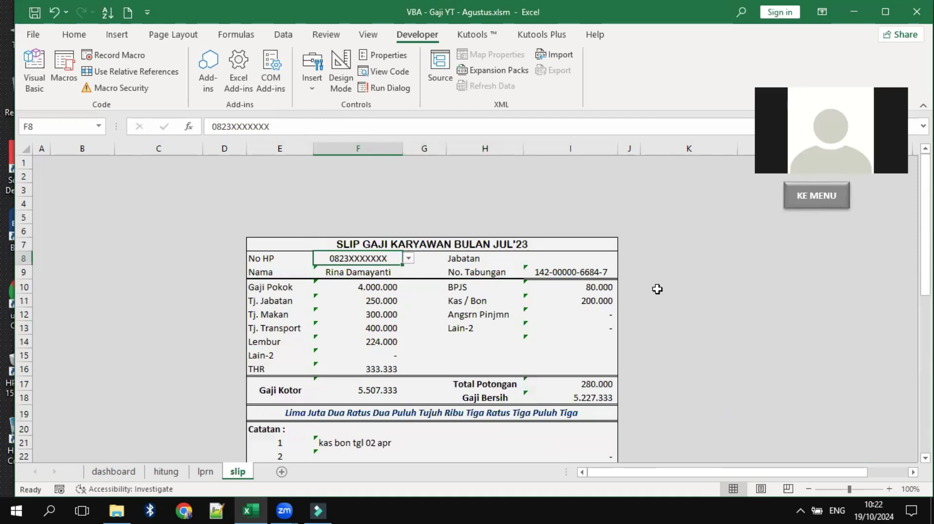
scroll(778, 325, "down", 2)
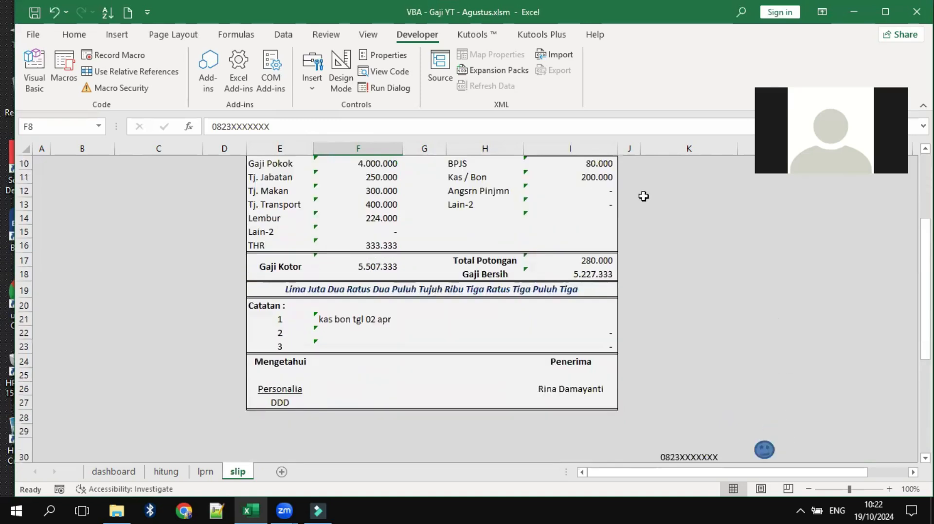
scroll(677, 255, "up", 1)
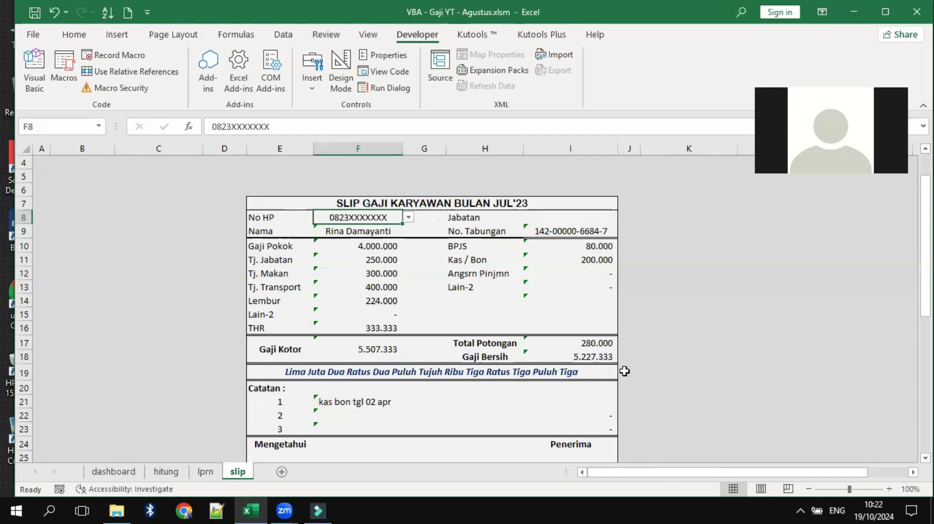
scroll(627, 372, "down", 1)
scroll(702, 341, "up", 1)
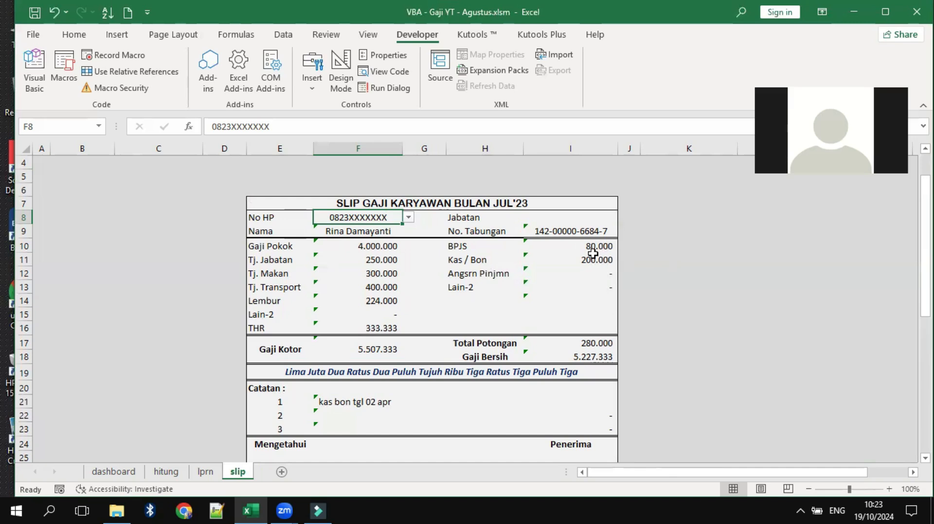
Return to the dashboard and set Gaji Bulan to Mei 23
left_click(808, 199)
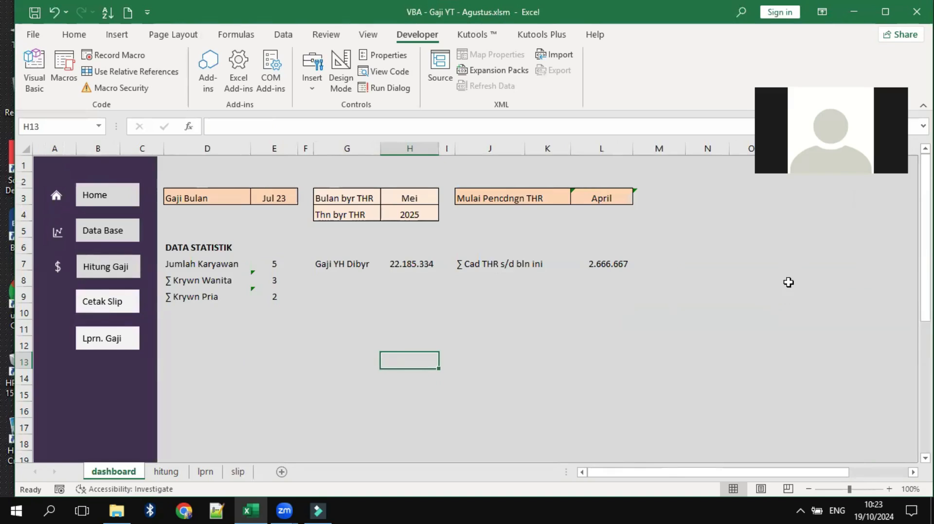
left_click(194, 263)
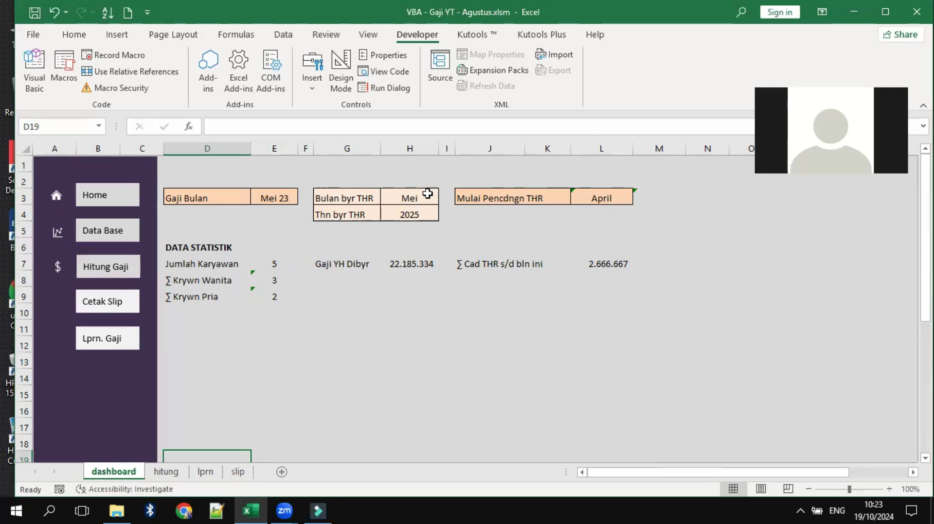
Examine the dashboard's THR payment month, THR accrual start, salary month and accumulated THR reserve cells
left_click(407, 198)
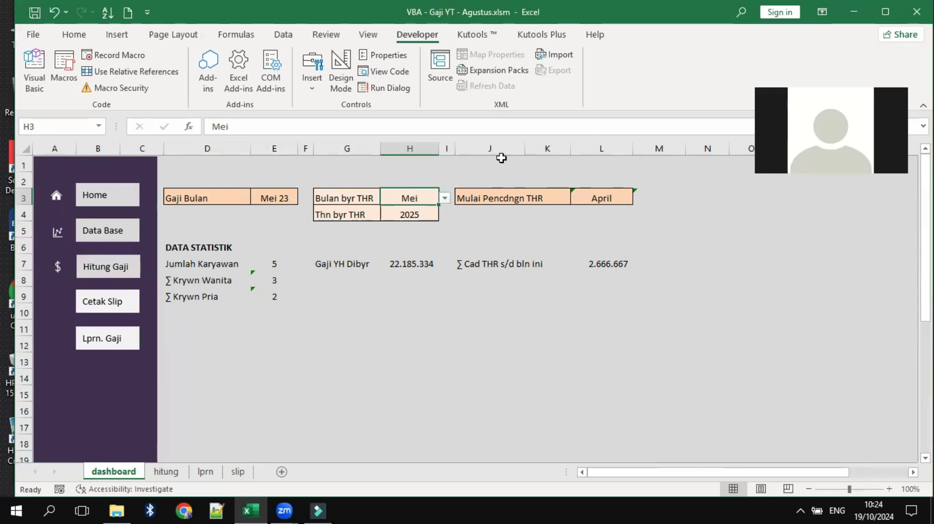
left_click(592, 199)
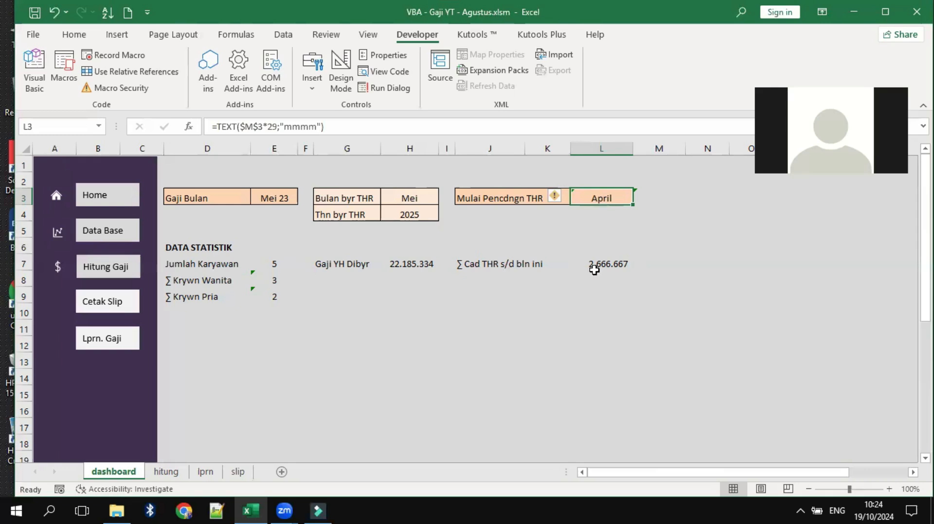
left_click(274, 200)
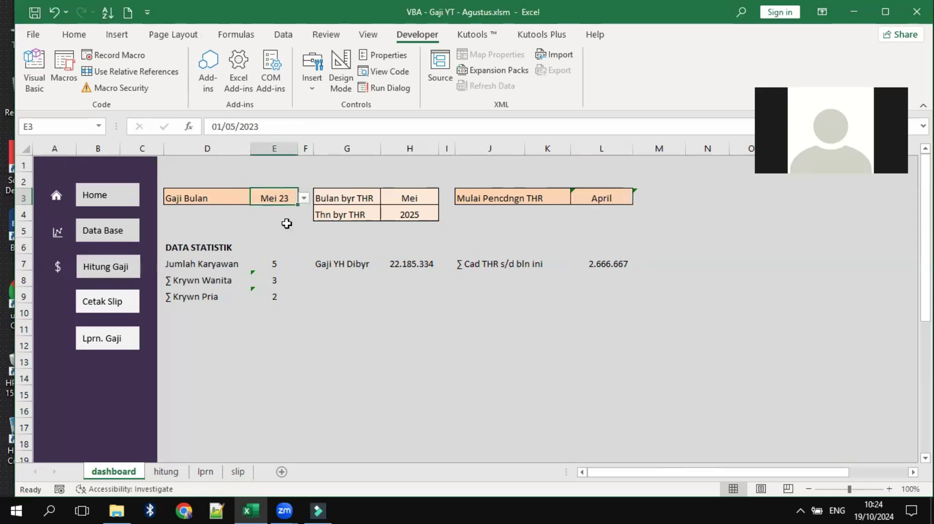
left_click(597, 263)
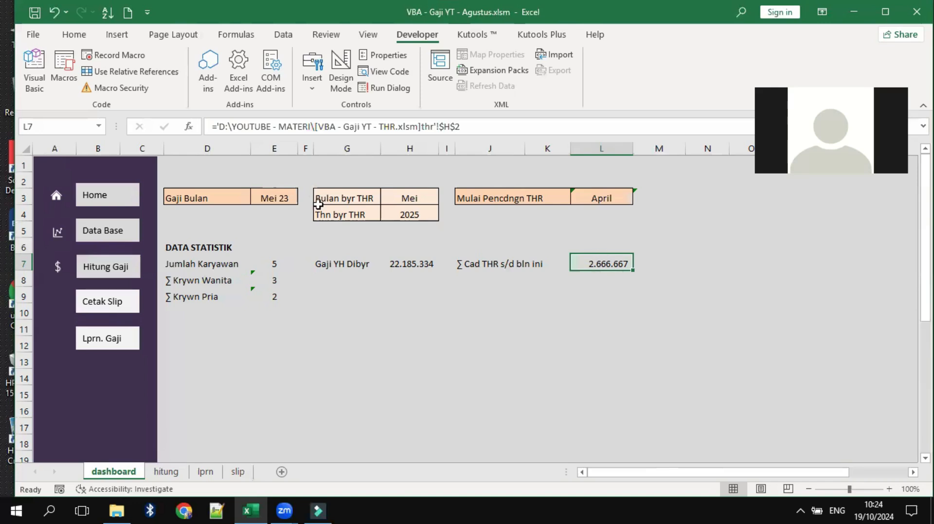
Open the salary report and filter column A to exclude blanks, keeping only the rows marked t
left_click(101, 344)
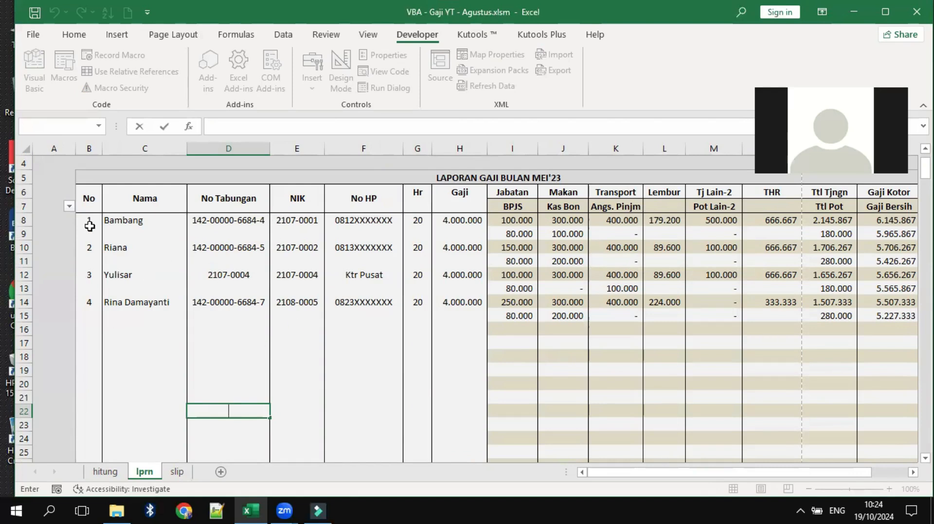
left_click(69, 208)
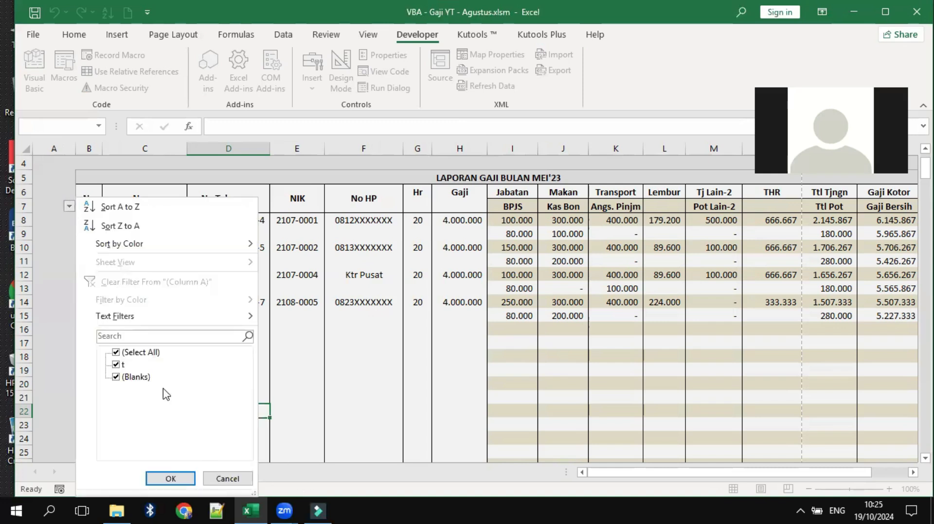
left_click(131, 380)
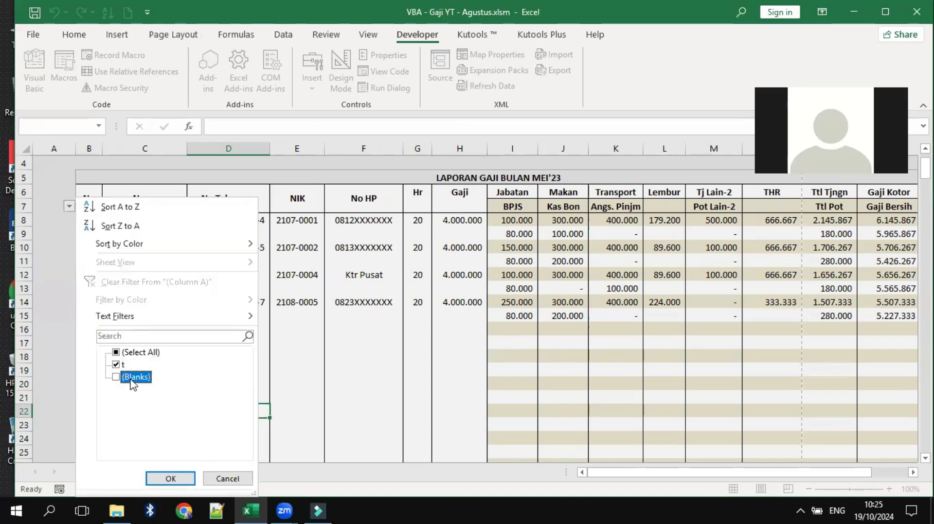
left_click(176, 479)
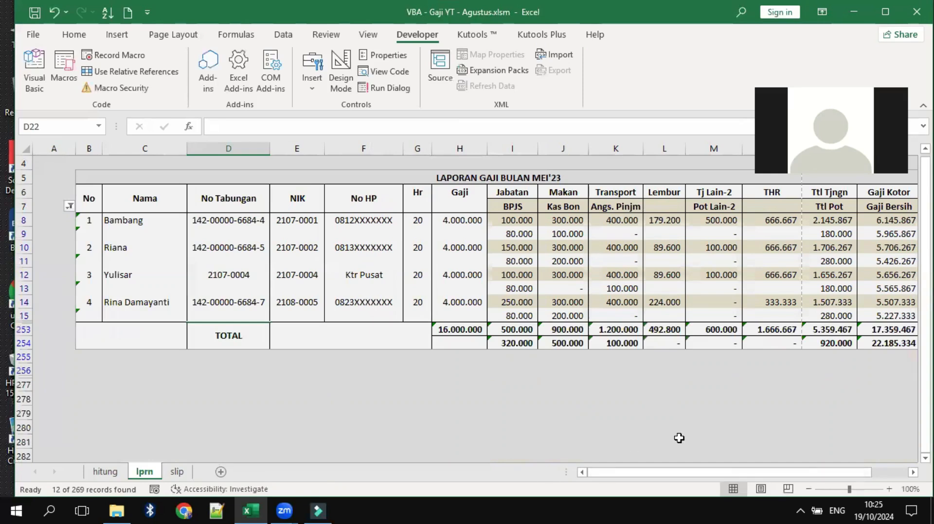
scroll(858, 401, "right", 3)
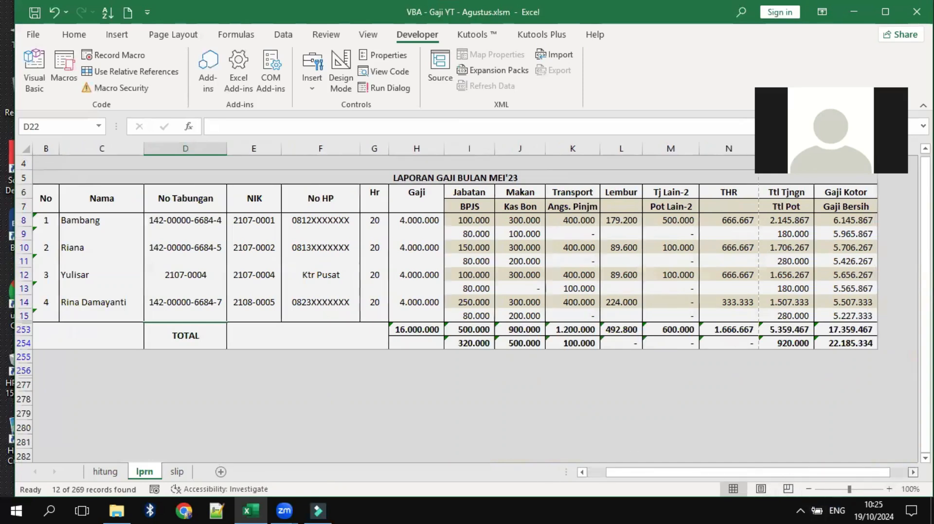
scroll(519, 433, "up", 1)
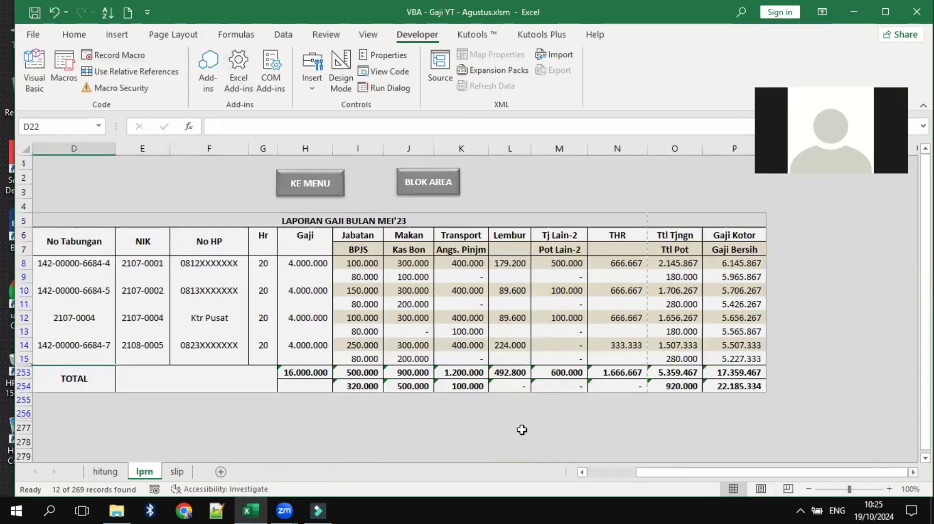
triple_click(583, 472)
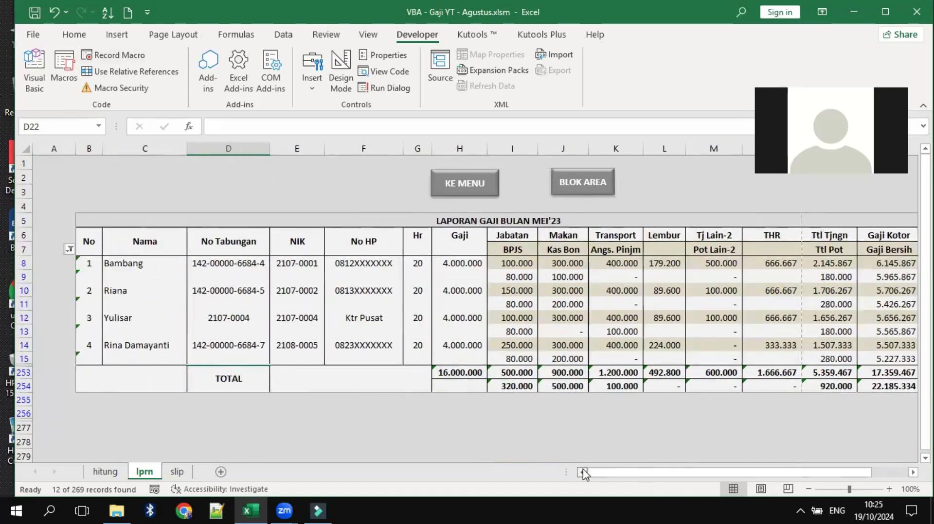